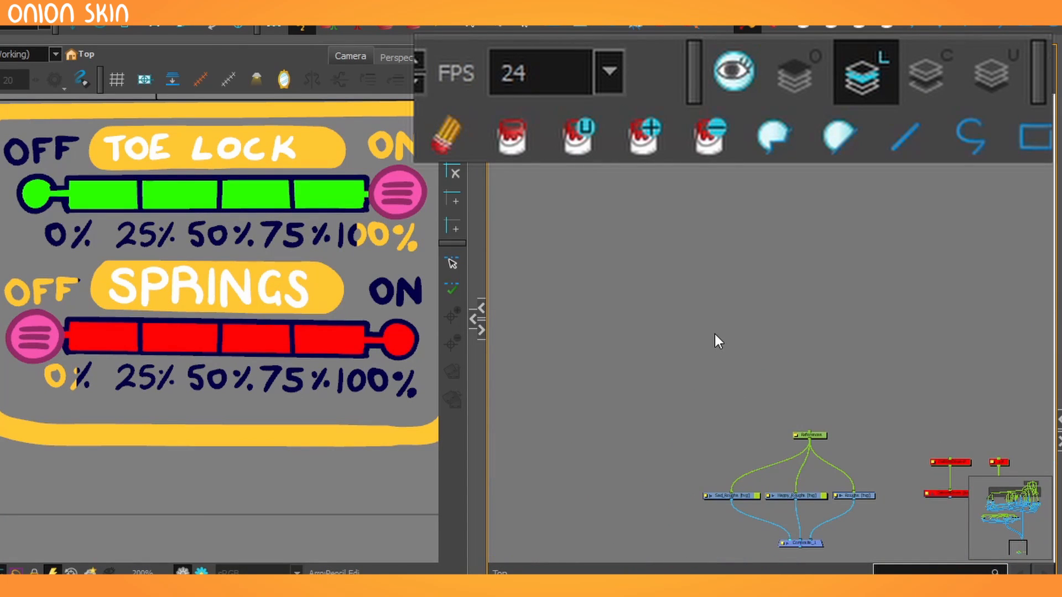
Step: Add a new drawing node in an empty part of the node network and connect it through a composite to a Display node
scroll(716, 313, up, 3)
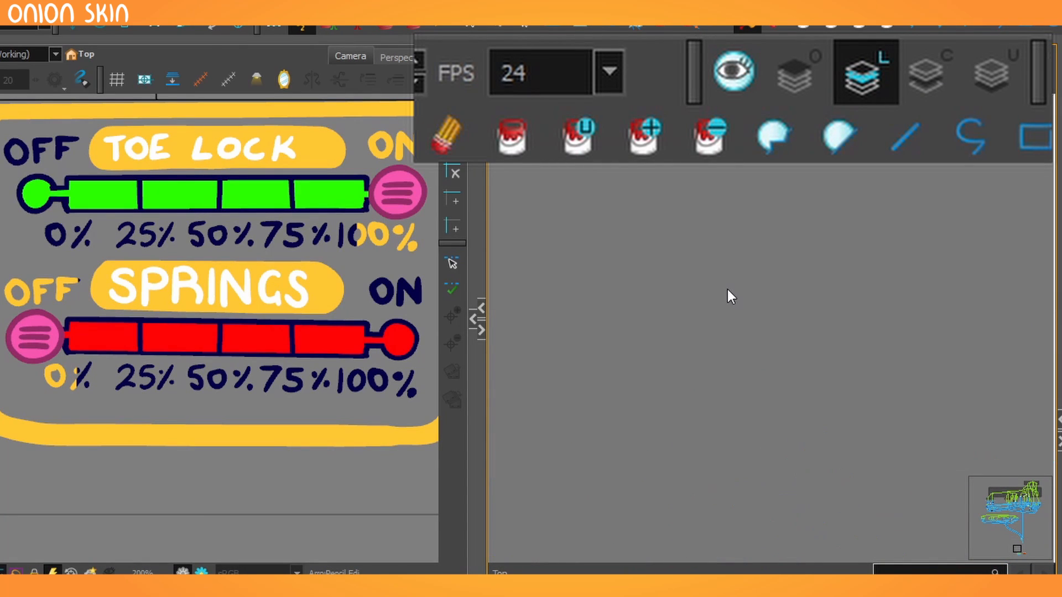
key(ctrl+r)
key(Return)
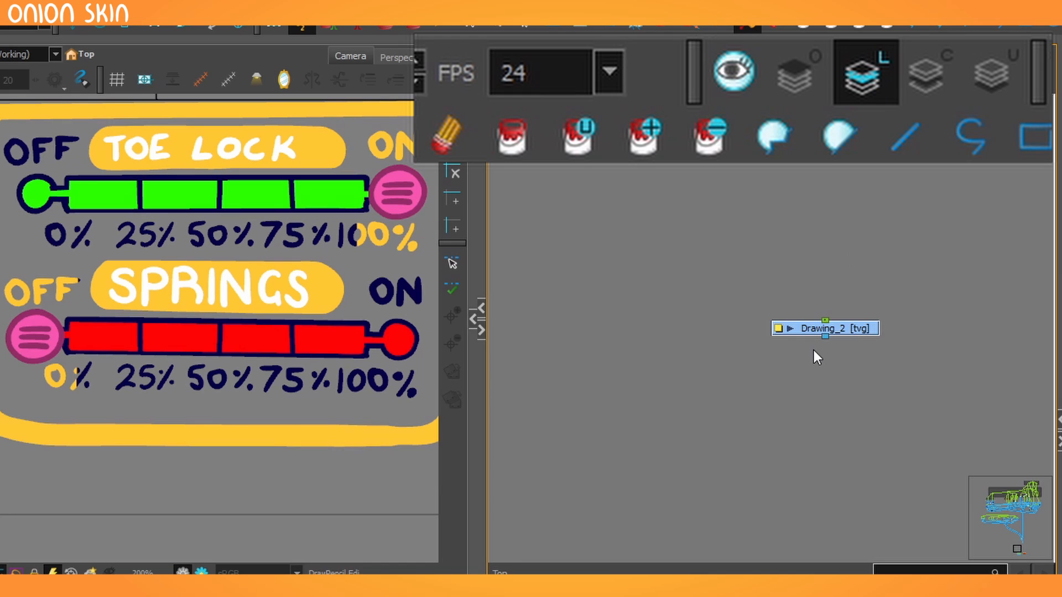
key(ctrl+k)
scroll(814, 361, up, 1)
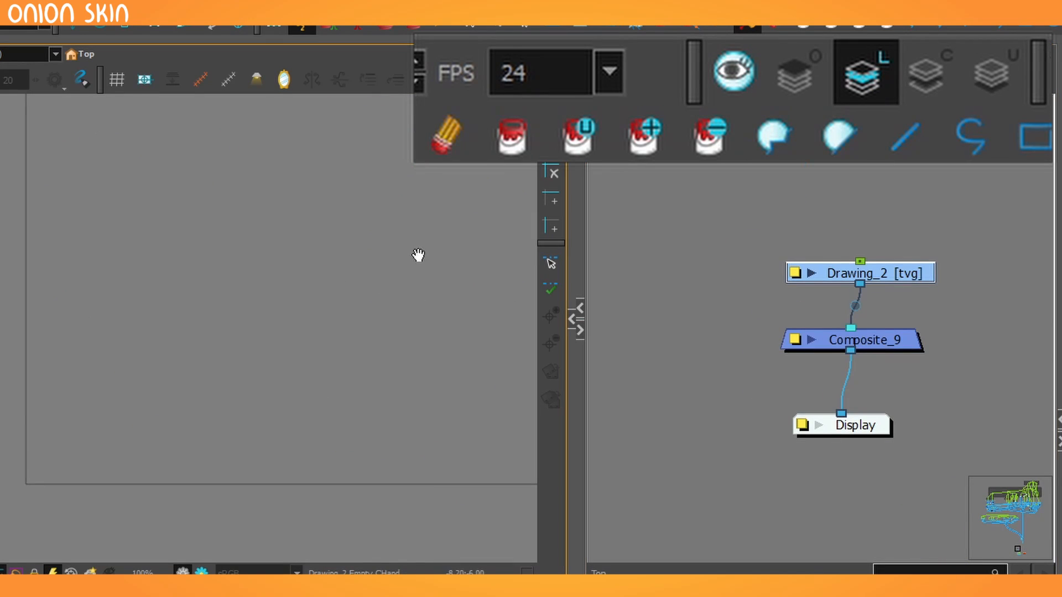
Step: Draw four separate freehand circle outlines with the black Brush on the Line Art layer of the new drawing
drag(418, 255, 318, 357)
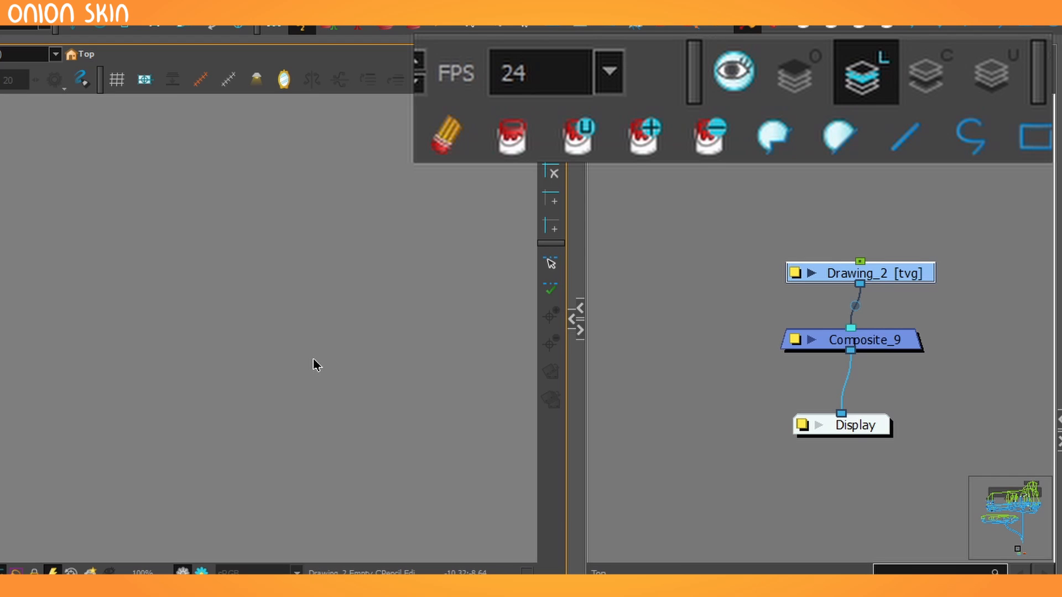
key(alt+b)
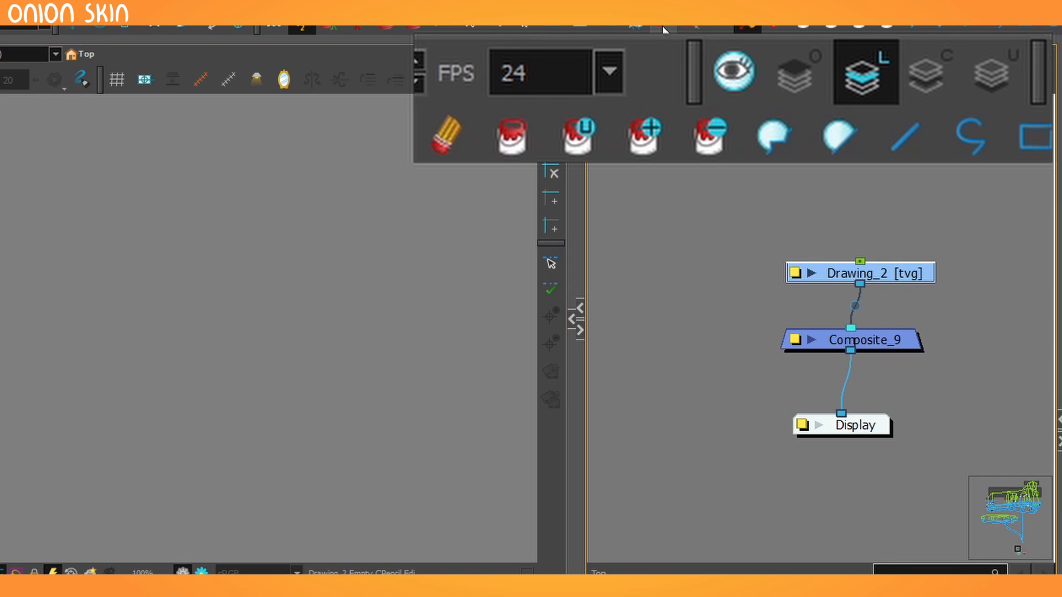
mouse_move(103, 186)
mouse_down()
mouse_move(86, 308)
mouse_move(147, 194)
mouse_up()
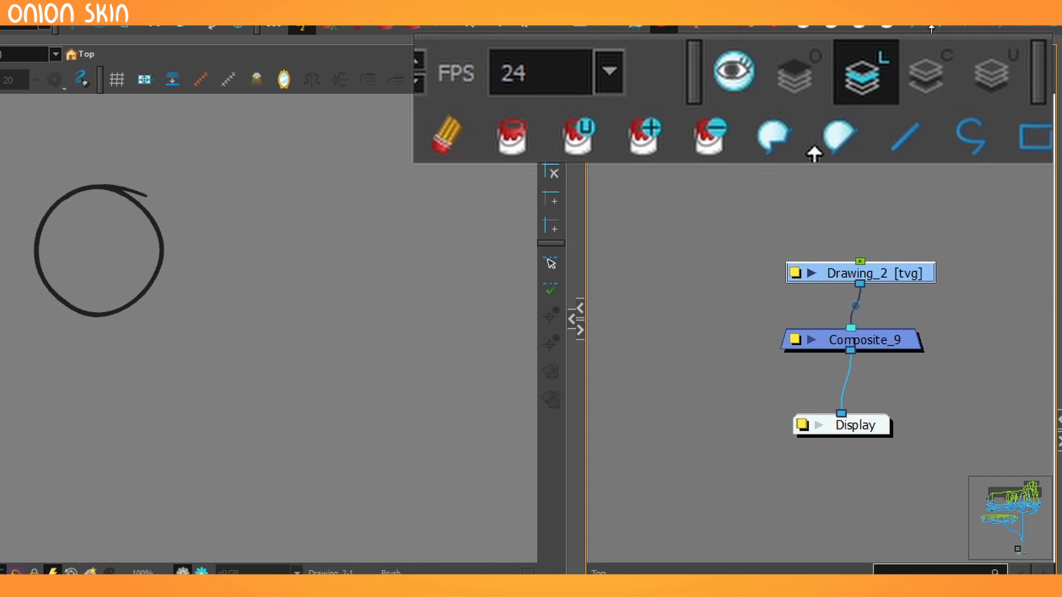
click(865, 82)
mouse_move(268, 216)
mouse_down()
mouse_move(282, 303)
mouse_move(370, 275)
mouse_up()
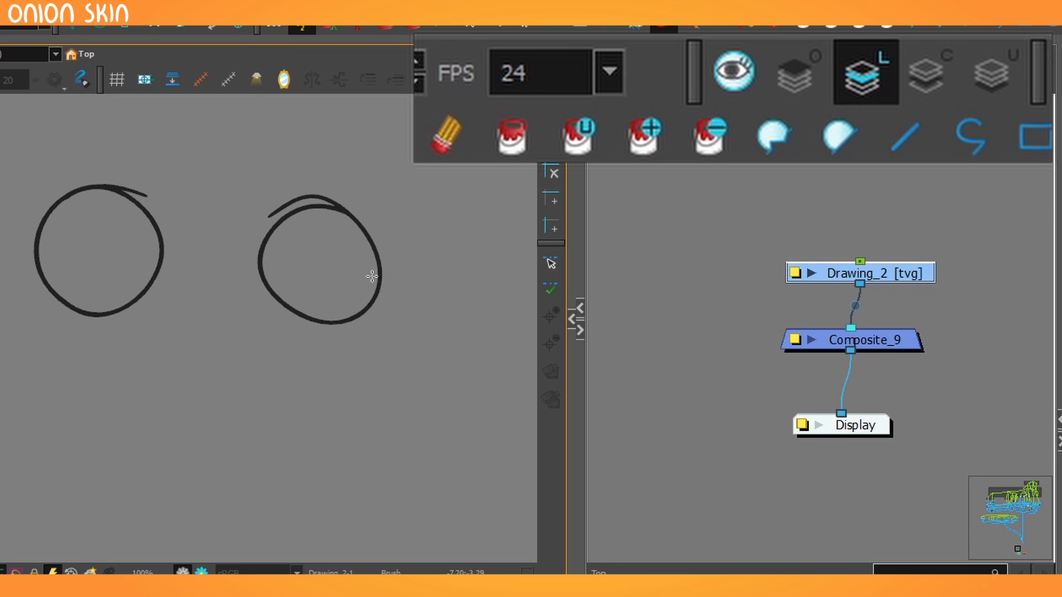
mouse_move(172, 381)
mouse_down()
mouse_move(238, 357)
mouse_move(251, 370)
mouse_up()
mouse_move(428, 362)
mouse_down()
mouse_move(355, 357)
mouse_move(429, 362)
mouse_up()
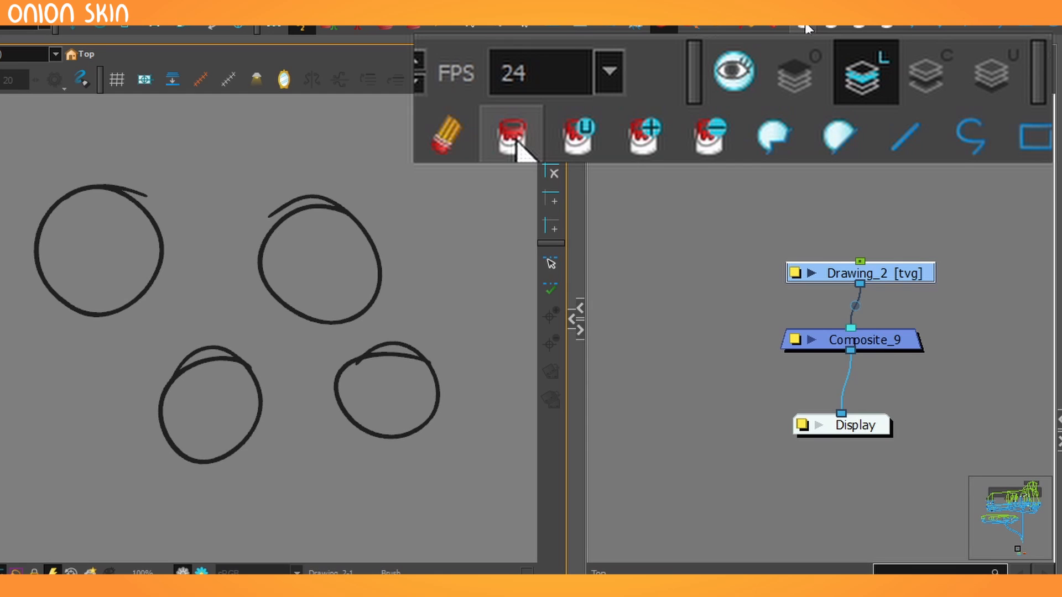
Step: Try filling all four circles in yellow with the Paint Unpainted tool and undo the fill
click(516, 143)
click(584, 145)
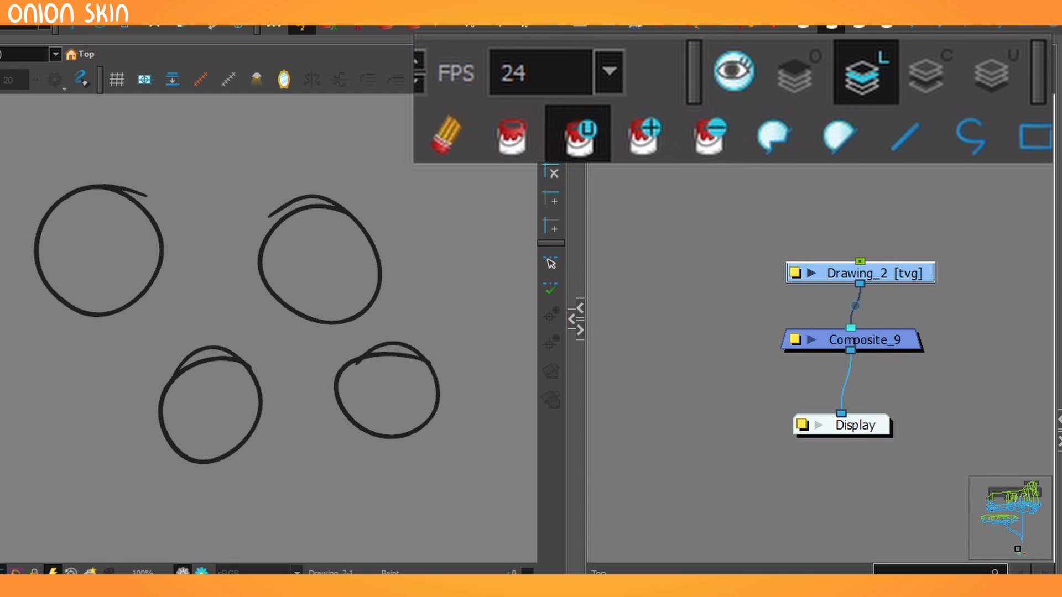
mouse_move(48, 225)
mouse_down()
mouse_move(308, 237)
mouse_move(62, 313)
mouse_up()
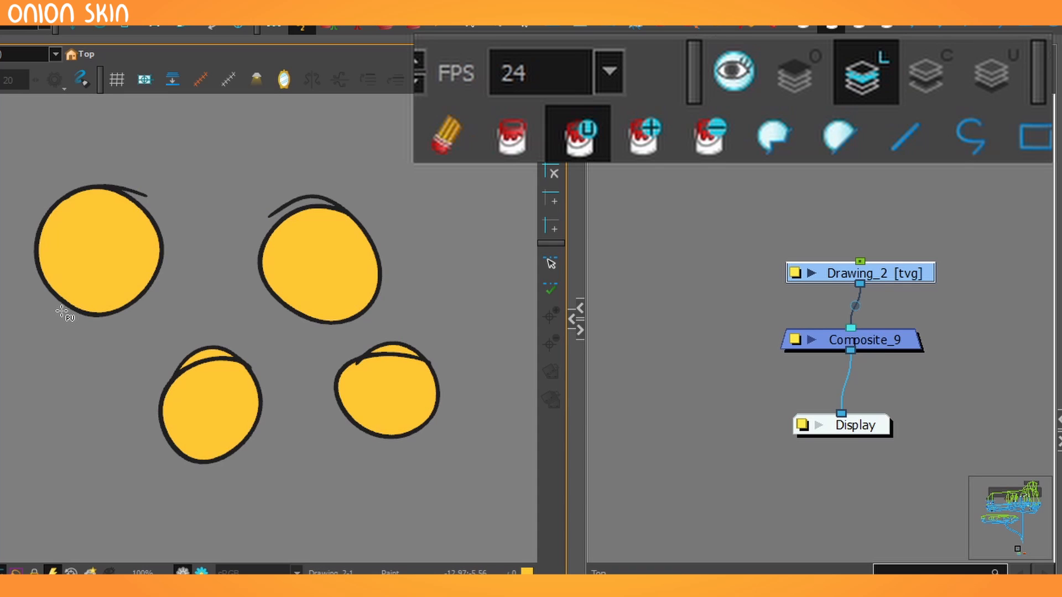
key(ctrl+z)
Step: Try the Repaint tool across the circles and undo the result
click(651, 143)
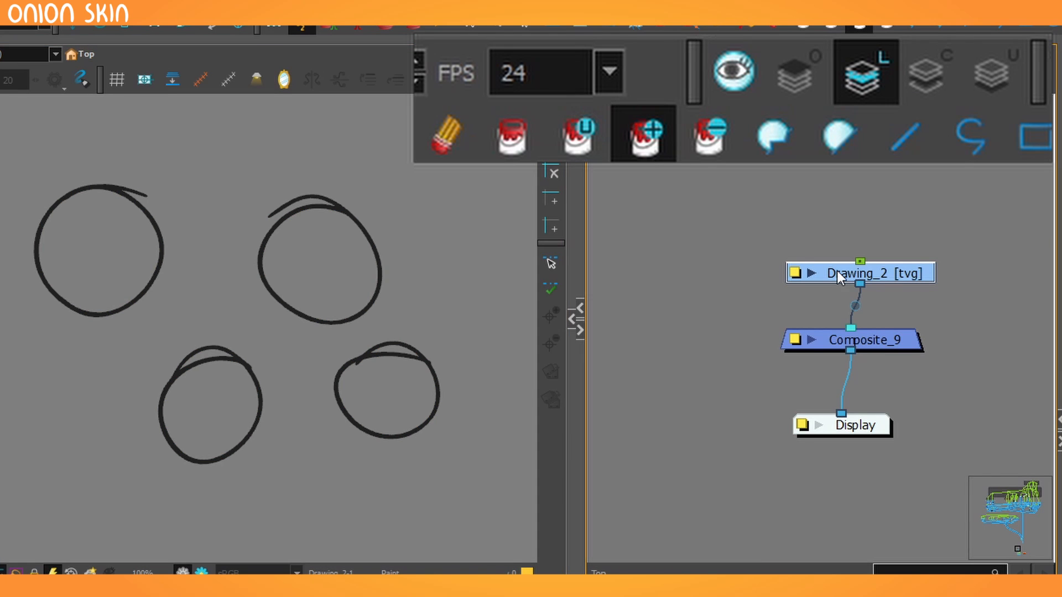
drag(110, 141, 368, 225)
key(ctrl+z)
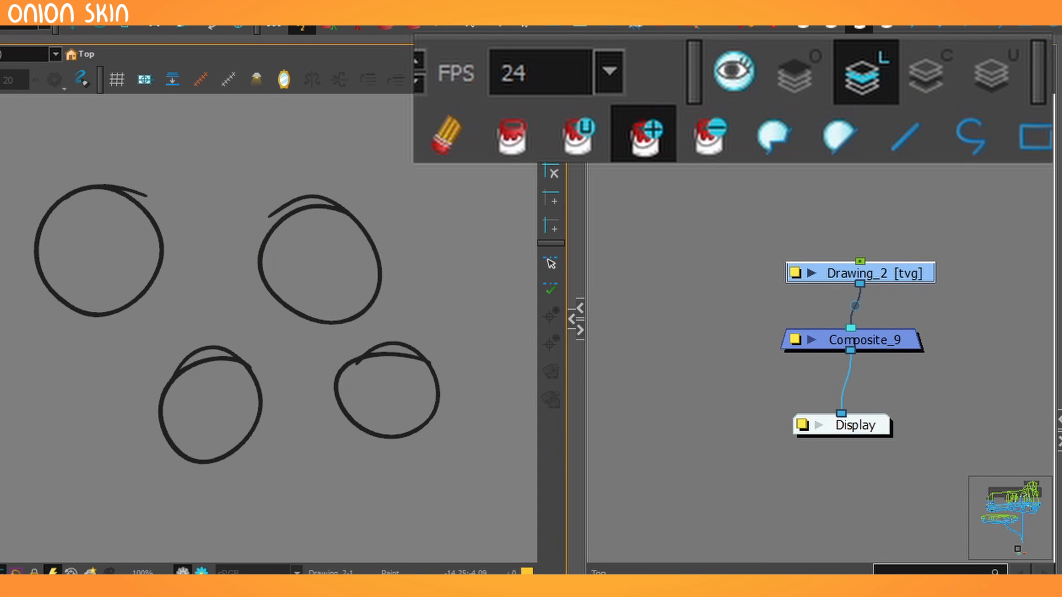
Step: Try the Unpaint tool over all four circles and restore the erased outlines
click(719, 134)
drag(52, 145, 395, 458)
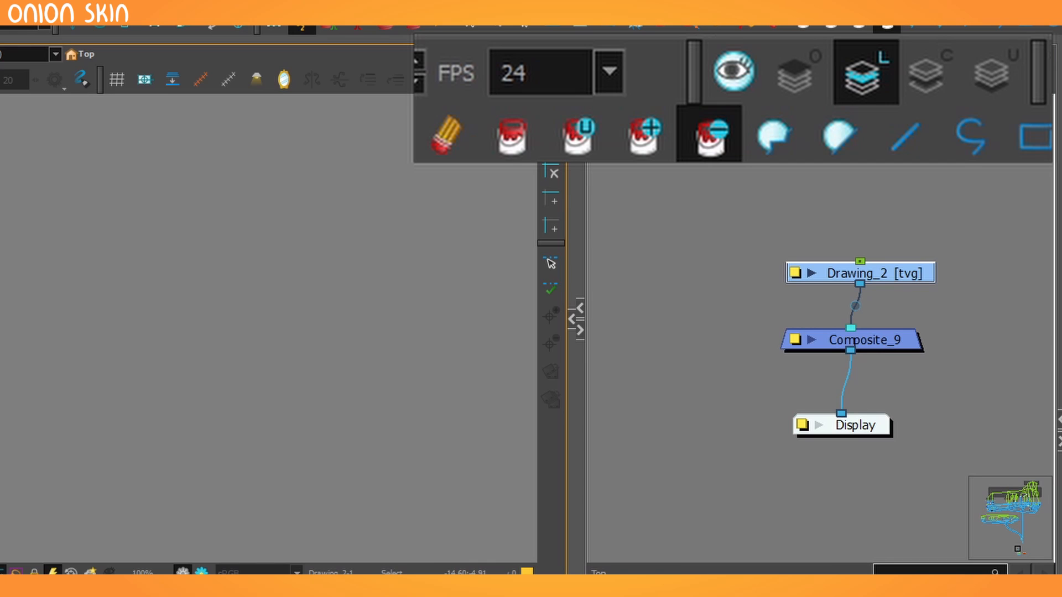
key(ctrl+z)
Step: Try the regular Paint tool over the circles, covering both outlines and interiors in yellow, and undo it
click(505, 142)
mouse_move(41, 138)
mouse_down()
mouse_move(231, 122)
mouse_move(409, 487)
mouse_up()
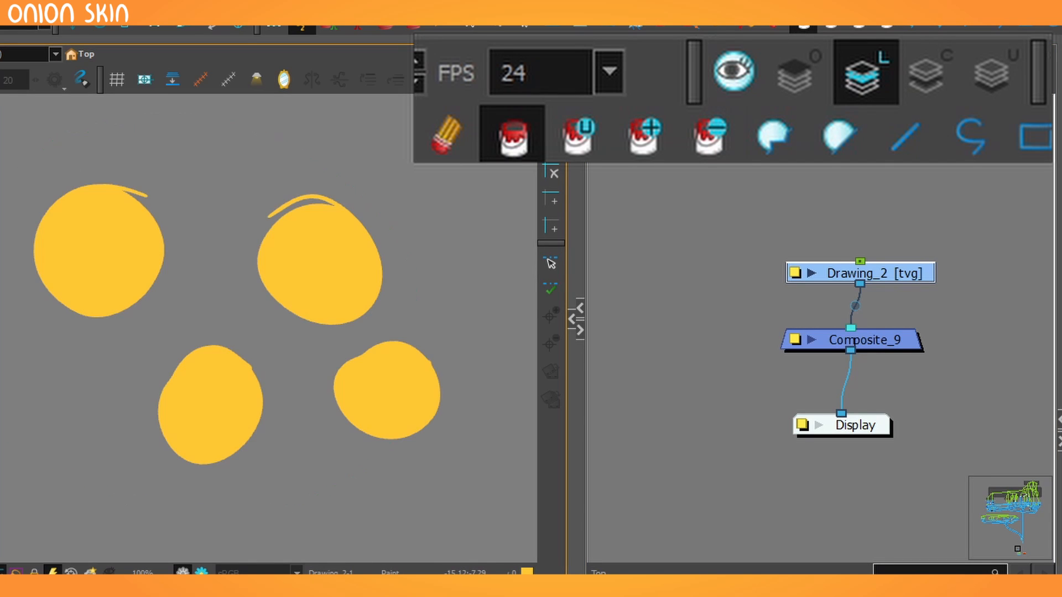
key(ctrl+z)
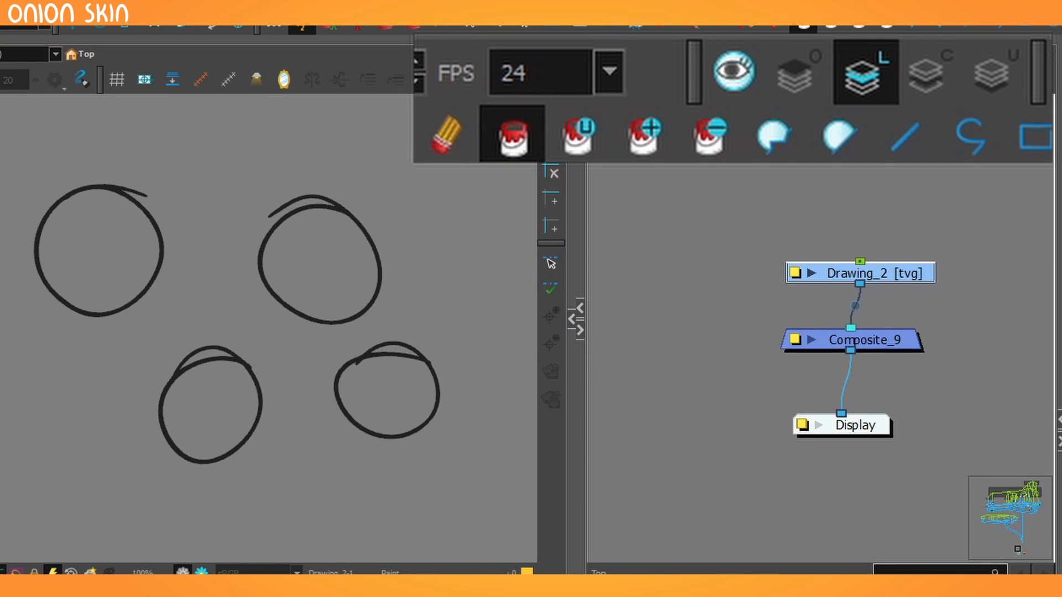
Step: Fill the interiors of all four circles with the yellow colour using the Paint Unpainted tool
click(573, 142)
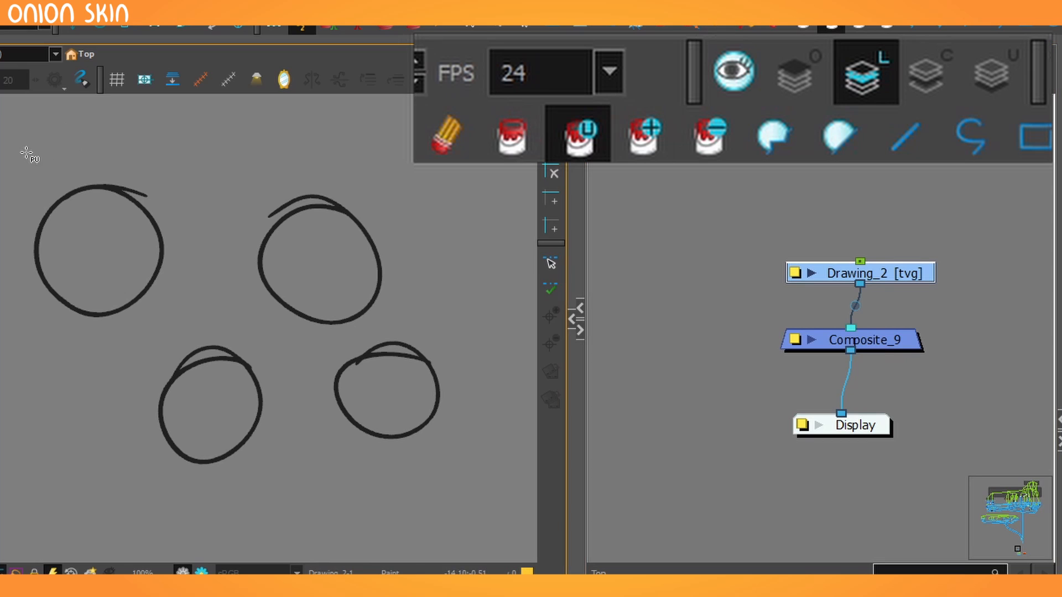
mouse_move(29, 154)
mouse_down()
mouse_move(19, 408)
mouse_move(27, 160)
mouse_up()
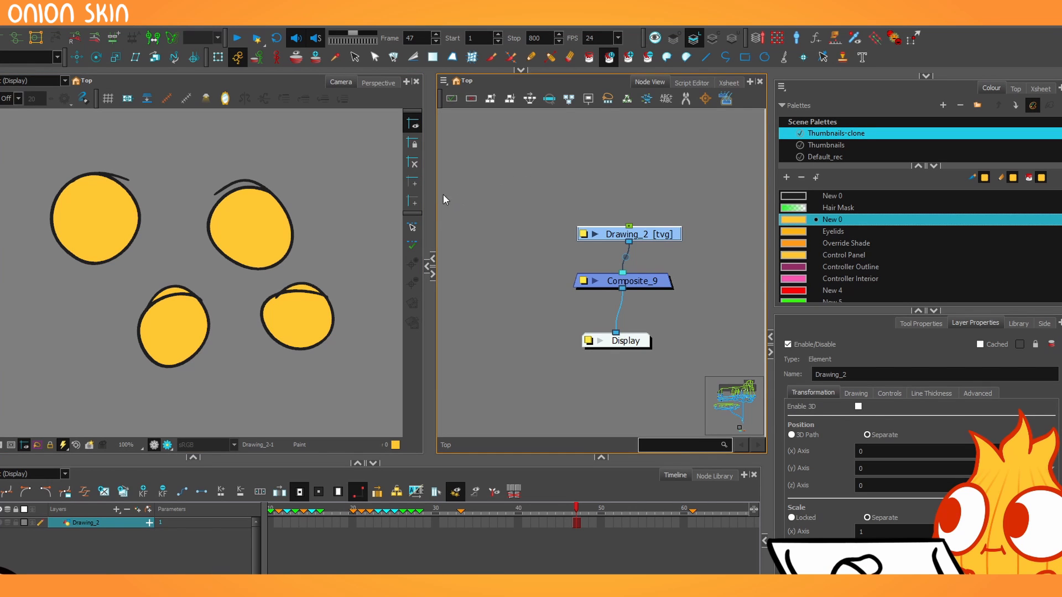
Step: Arrange the workspace with a Drawing view beside the Camera view and frame the four circles in it
drag(435, 196, 756, 220)
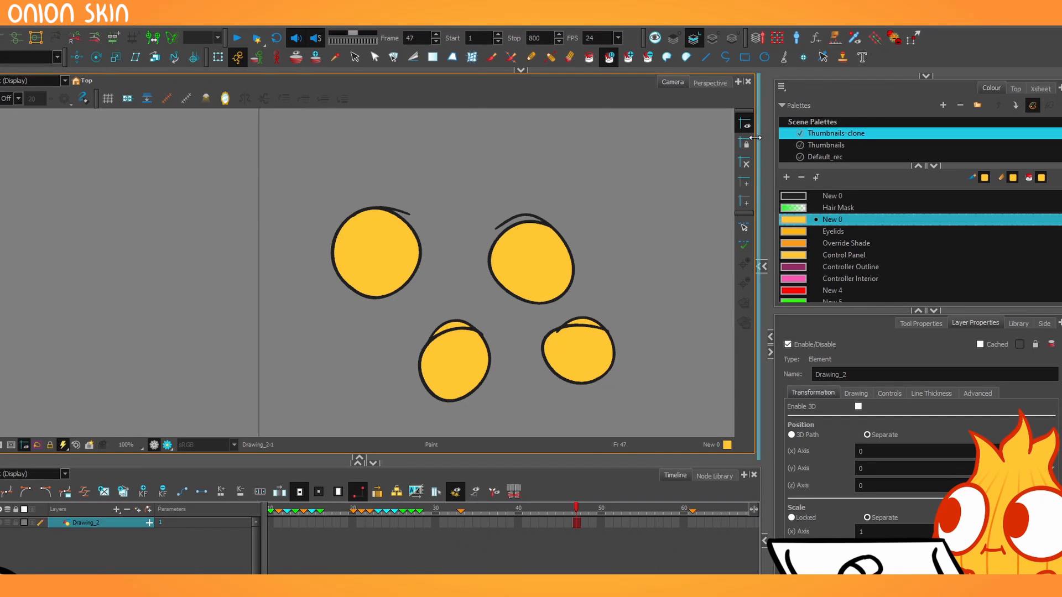
mouse_move(759, 182)
mouse_down()
mouse_move(325, 180)
mouse_move(344, 238)
mouse_up()
mouse_move(416, 332)
mouse_down()
mouse_move(548, 301)
mouse_move(568, 307)
mouse_up()
key(2)
key(2)
key(2)
key(1)
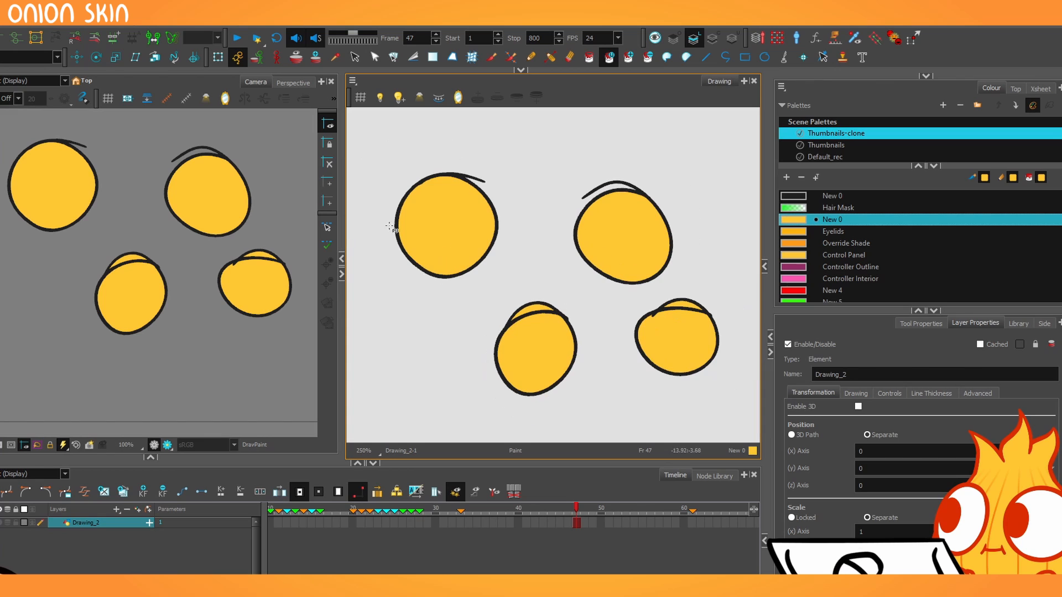
Step: Alternate the Drawing view between the Colour Art and Line Art layers to examine what each one contains
click(712, 37)
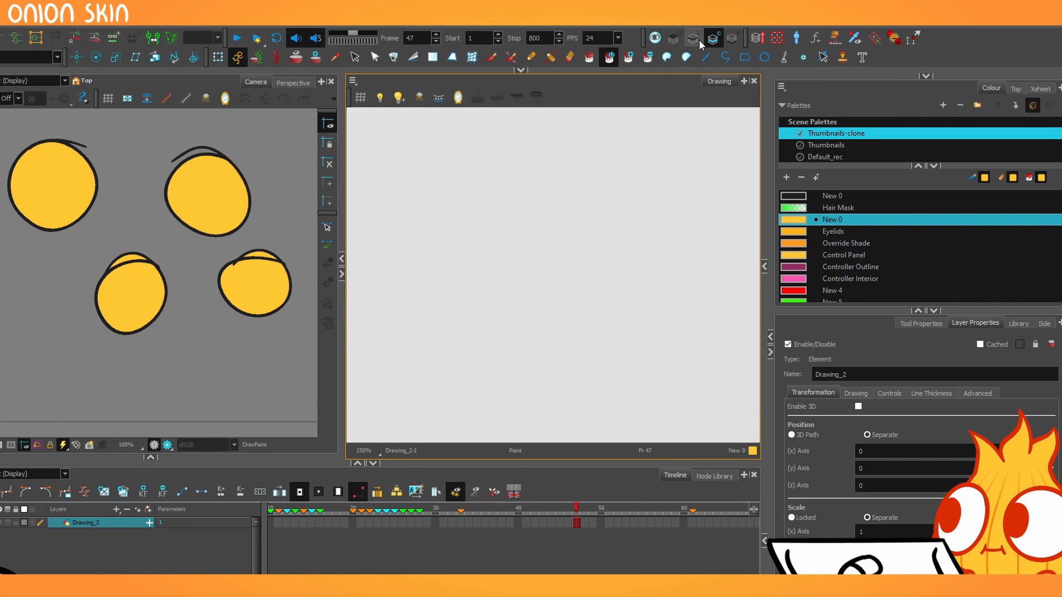
click(696, 39)
click(707, 39)
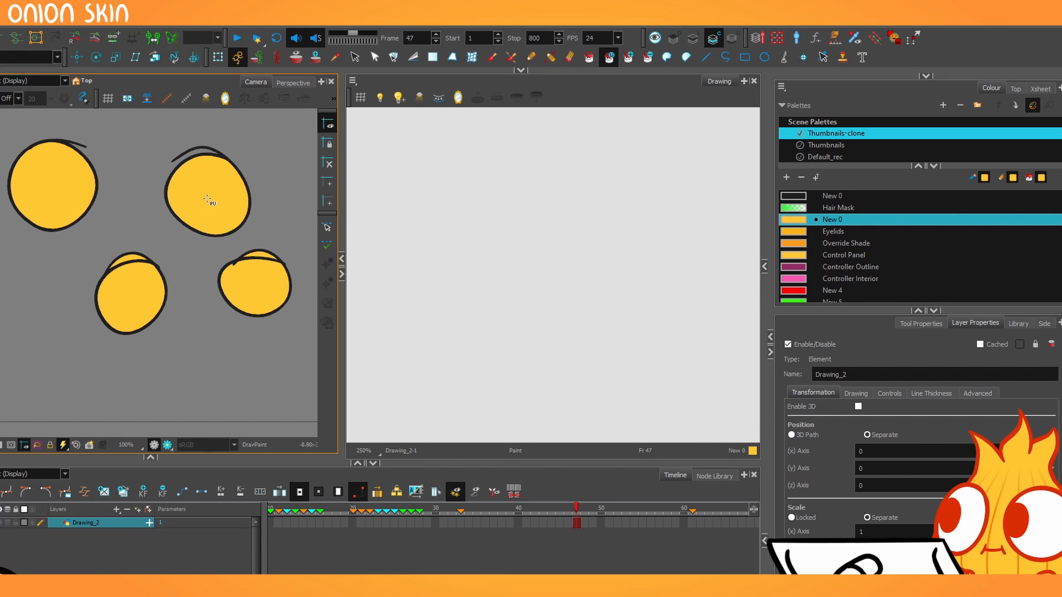
click(694, 39)
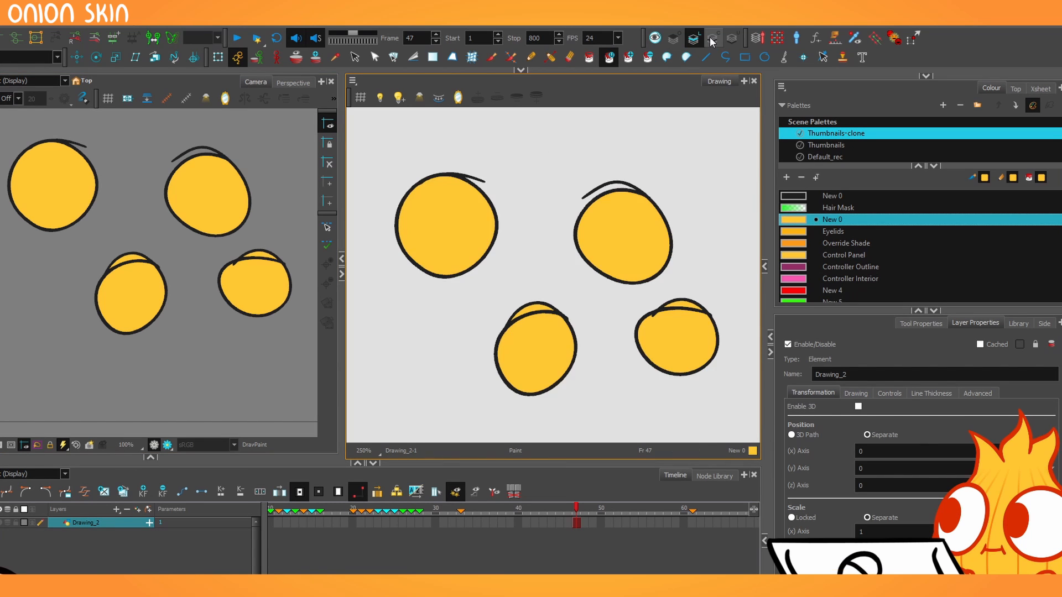
click(712, 40)
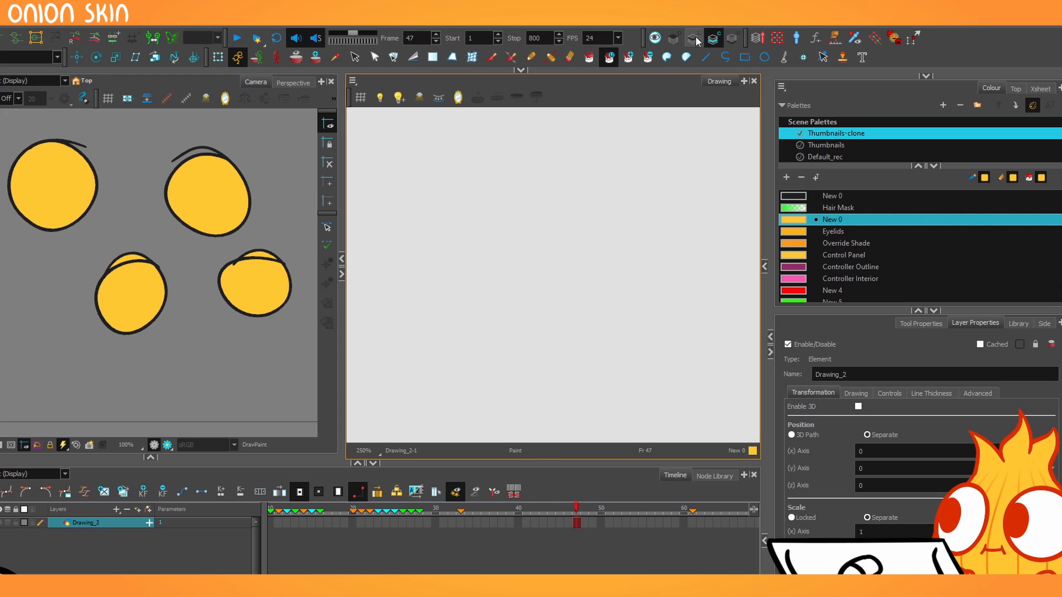
click(694, 39)
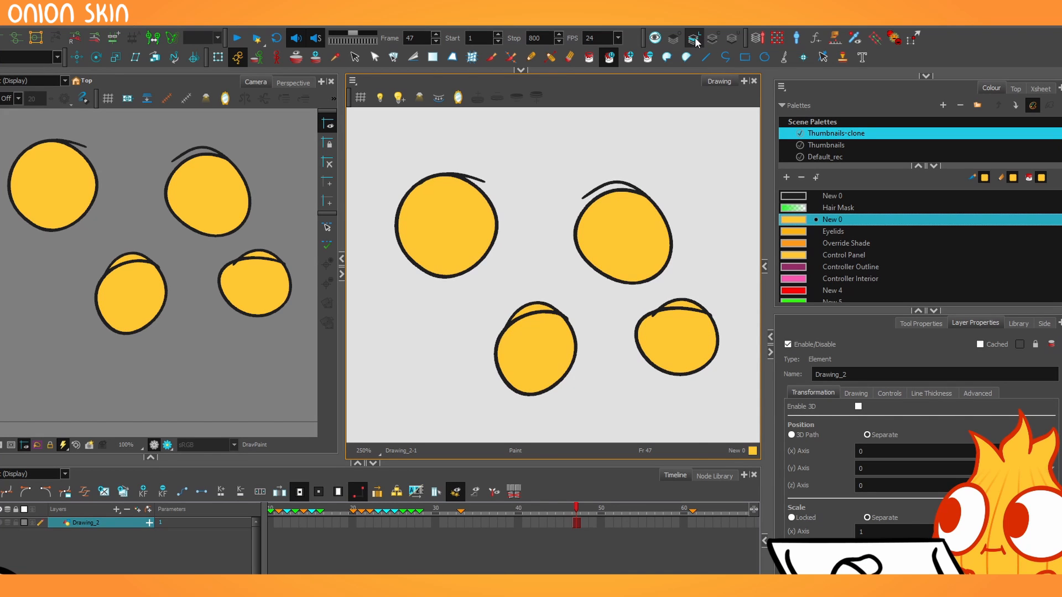
Step: Select the yellow fills on the Line Art layer with Select by Colour, and move them onto the Colour Art layer by cutting and pasting
key(alt+s)
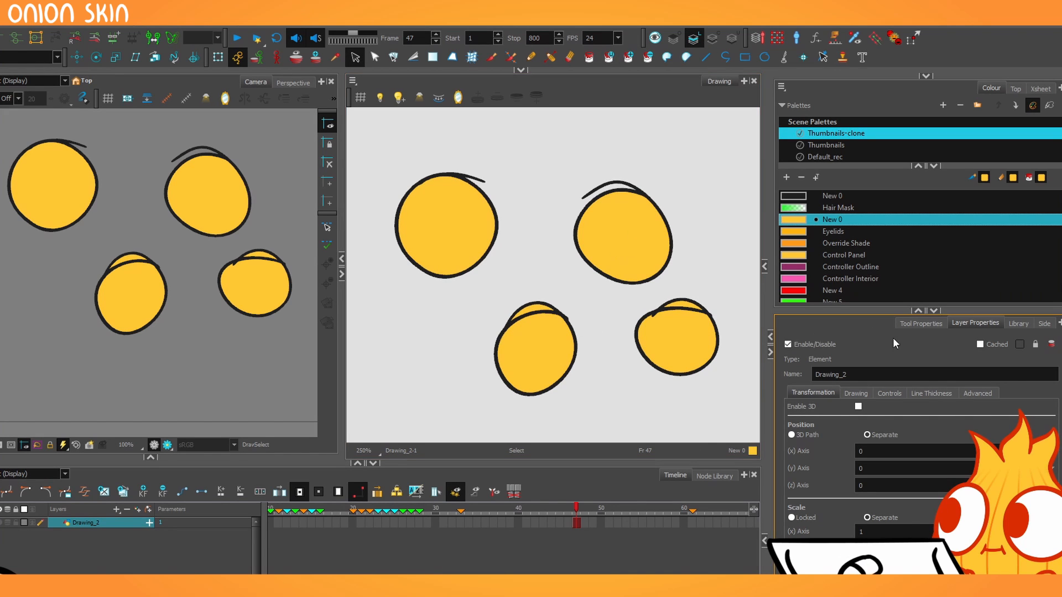
click(918, 323)
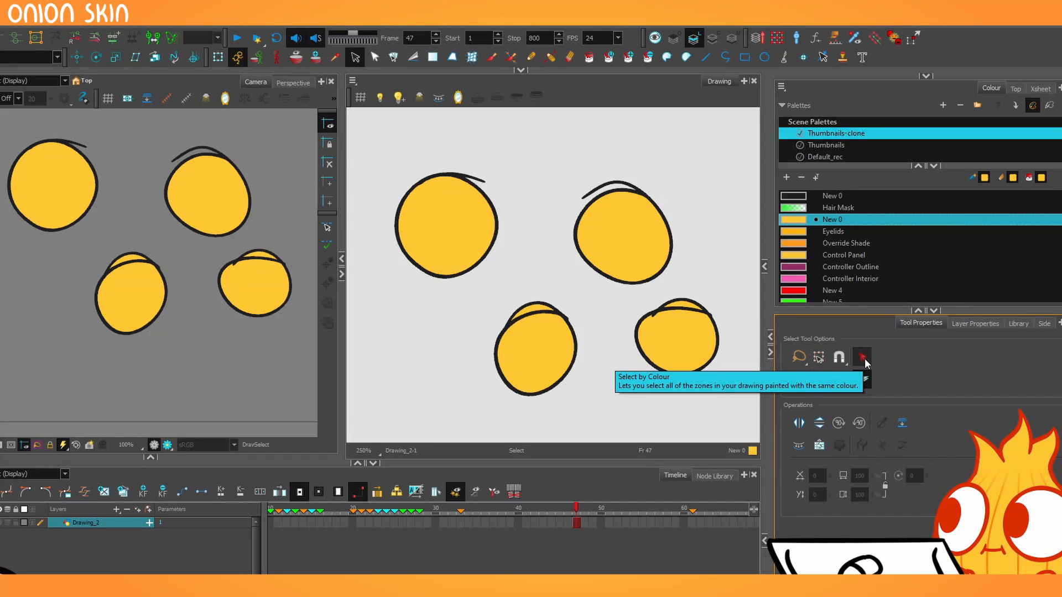
key(ctrl+a)
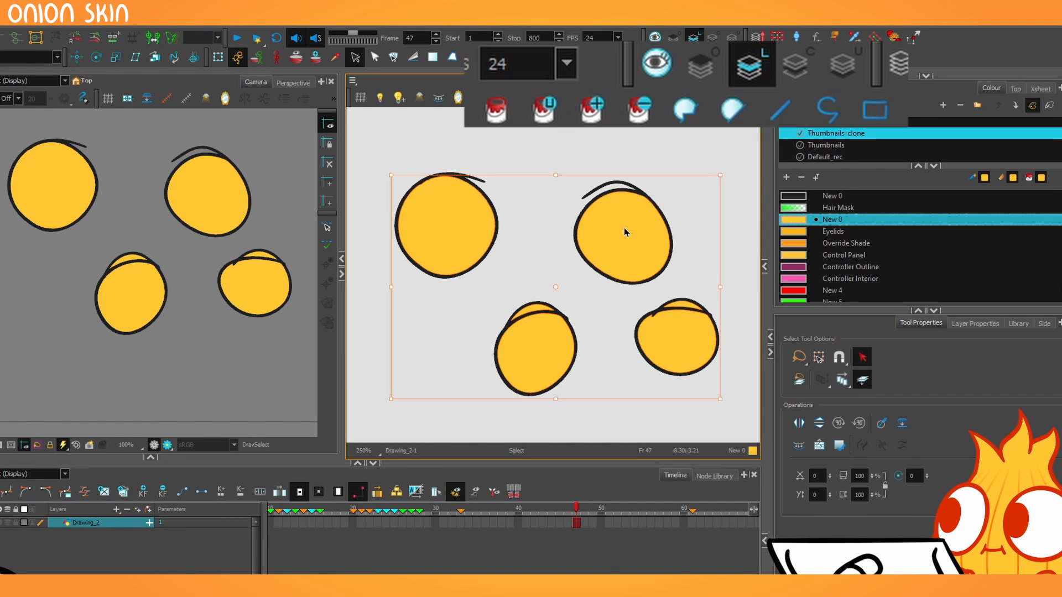
key(Delete)
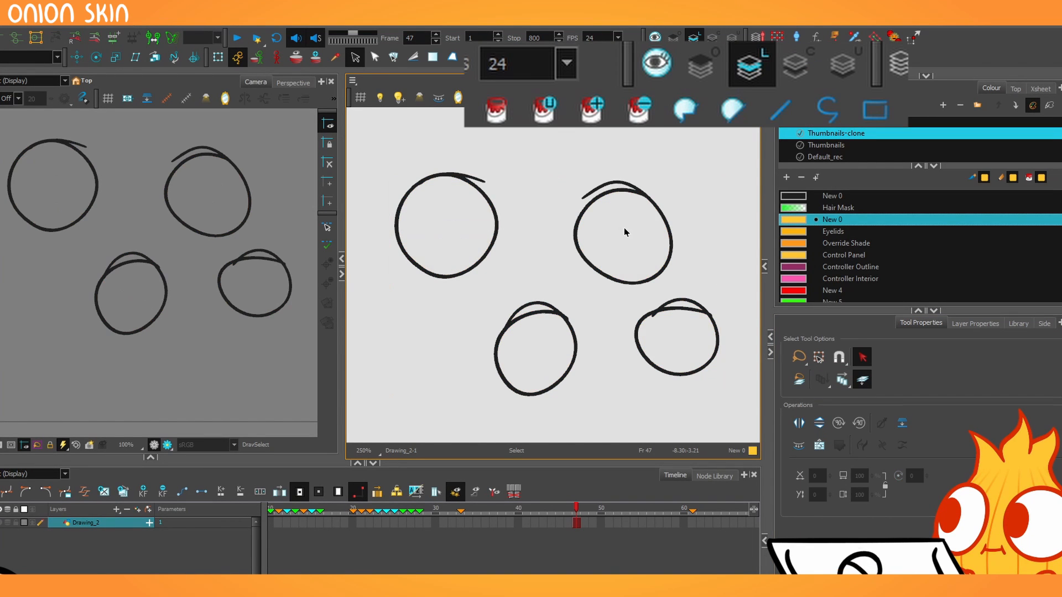
click(714, 38)
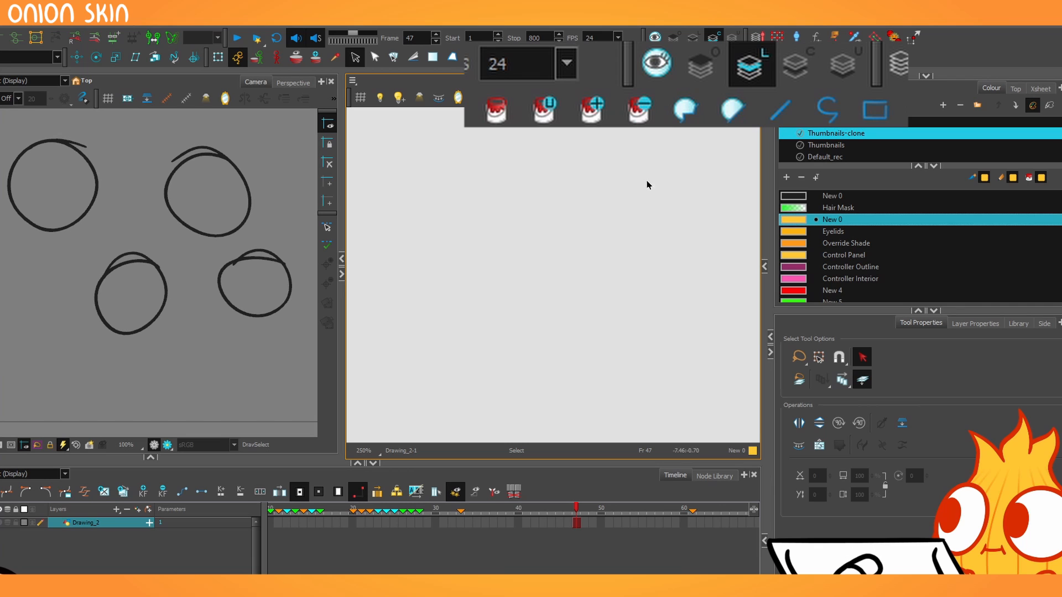
key(ctrl+z)
click(627, 155)
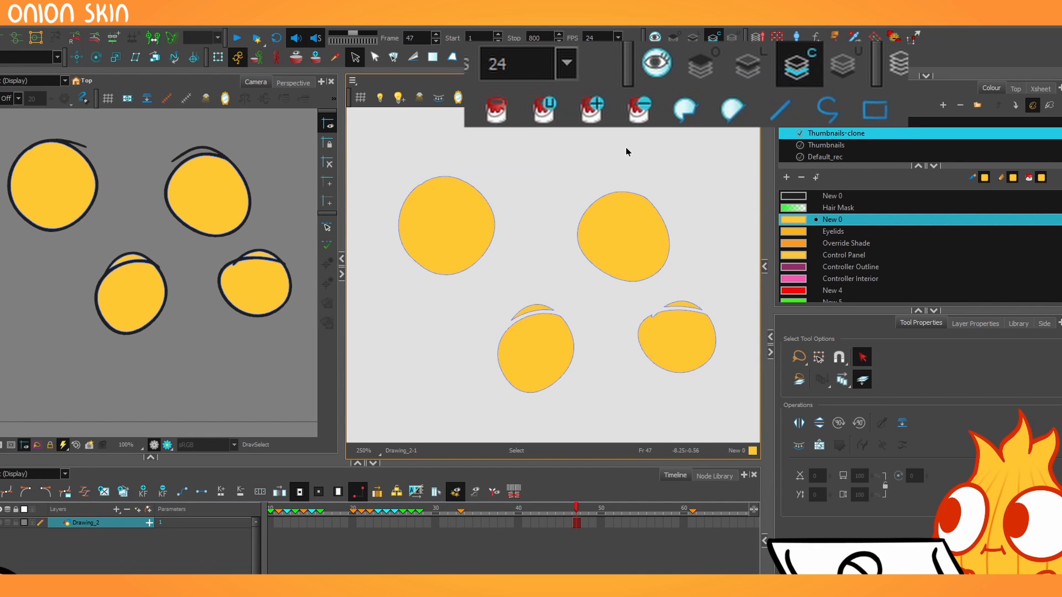
Step: Switch repeatedly between Line Art and Colour Art to check that outlines and fills are on separate layers, ending on Colour Art
click(693, 37)
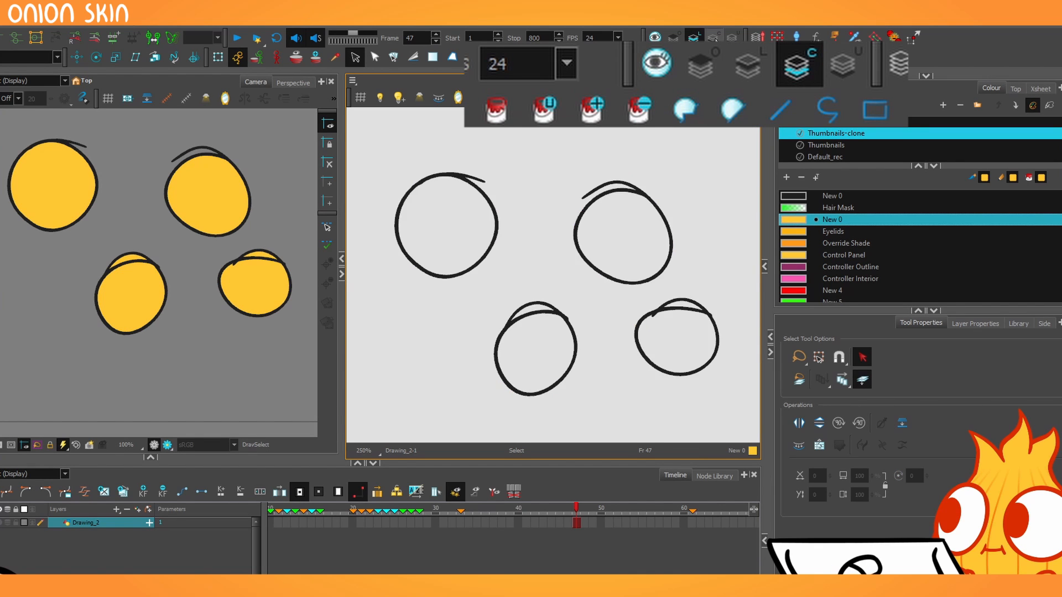
click(714, 38)
click(692, 37)
click(714, 37)
click(693, 37)
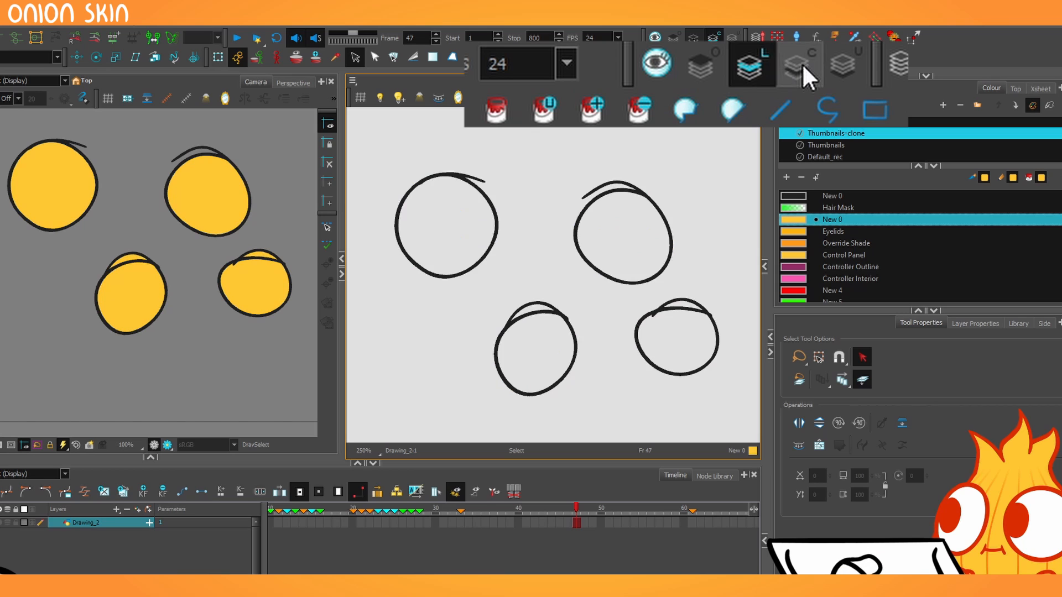
click(714, 37)
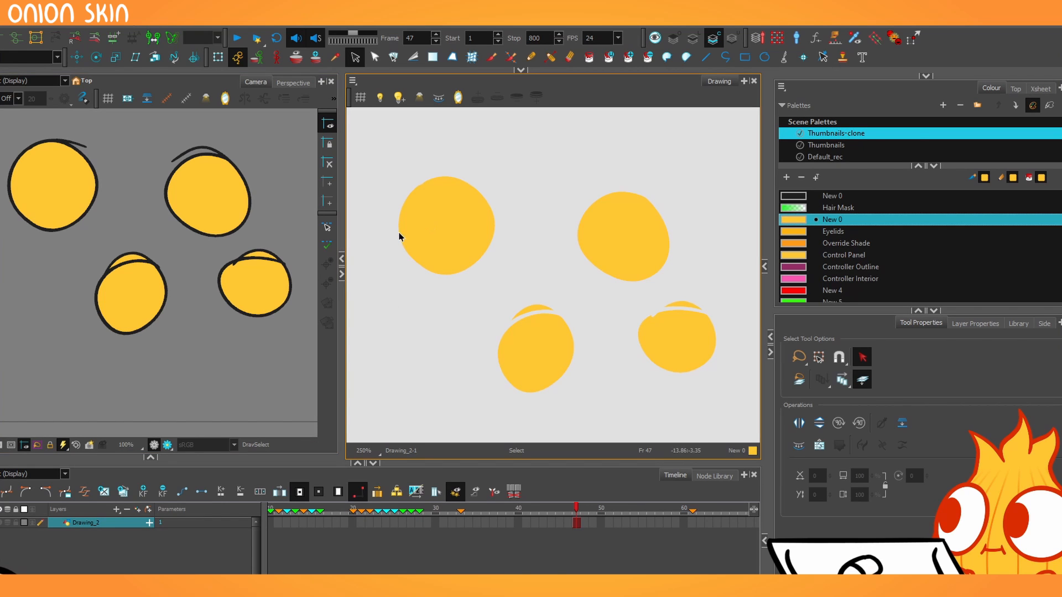
Step: Repaint the circle fills on the Colour Art layer with the Controller Outline colour using the Paint tool
drag(342, 226, 382, 225)
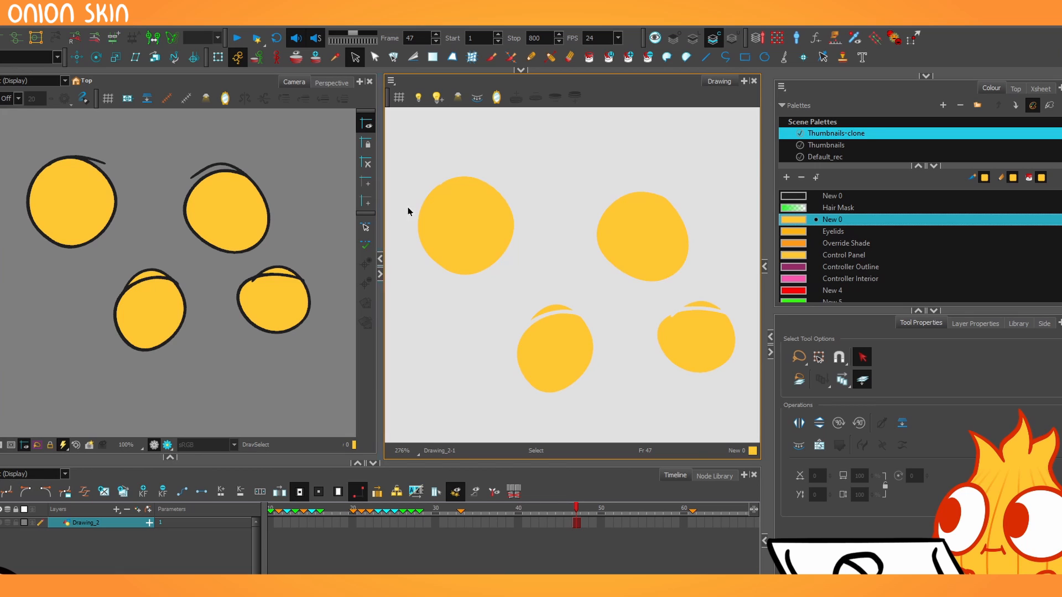
click(829, 267)
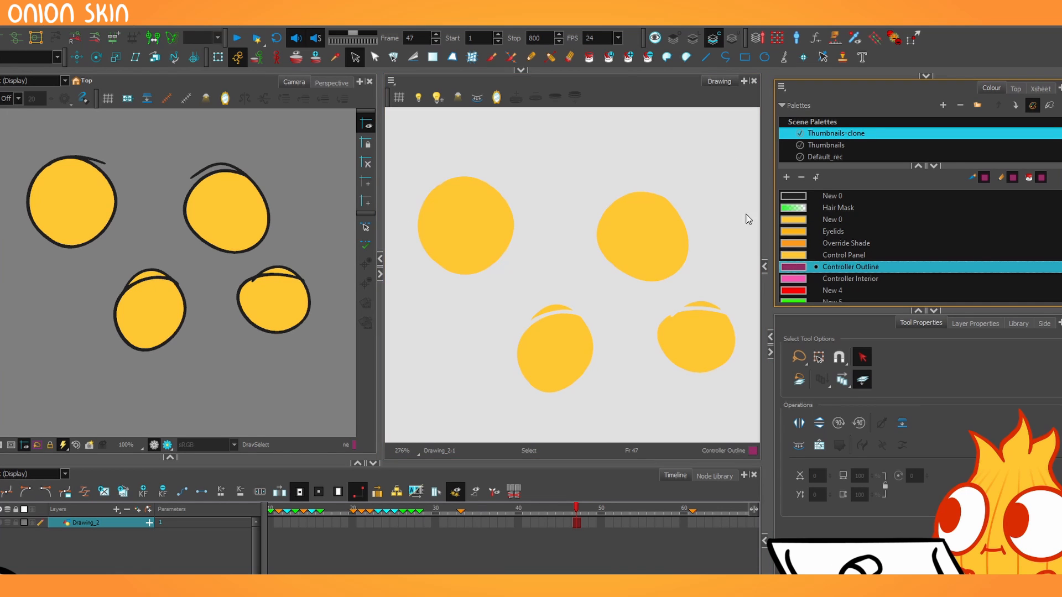
click(589, 57)
mouse_move(581, 125)
mouse_down()
mouse_move(635, 266)
mouse_move(671, 315)
mouse_up()
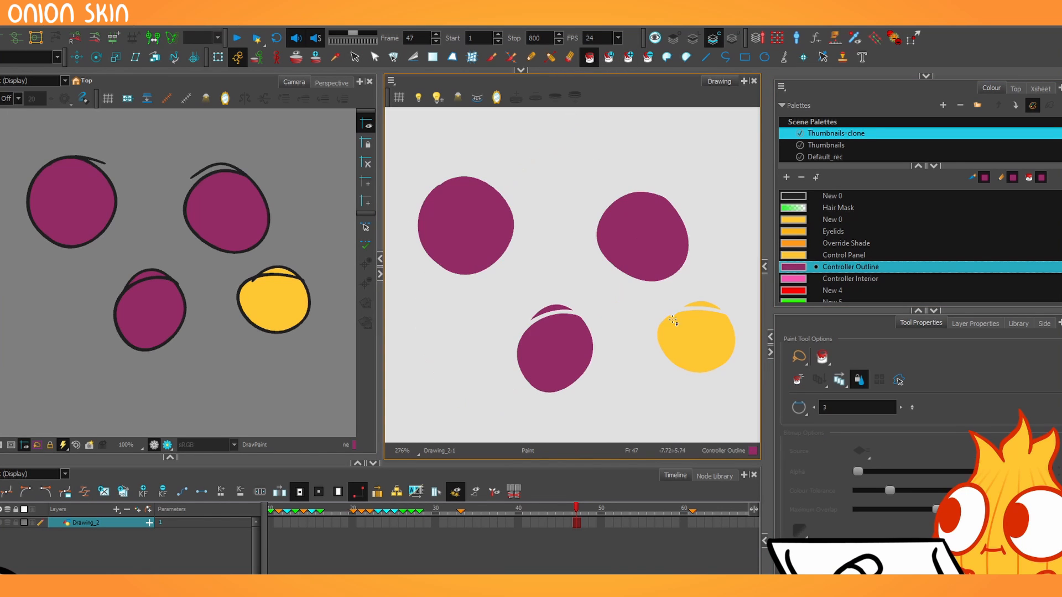
click(710, 345)
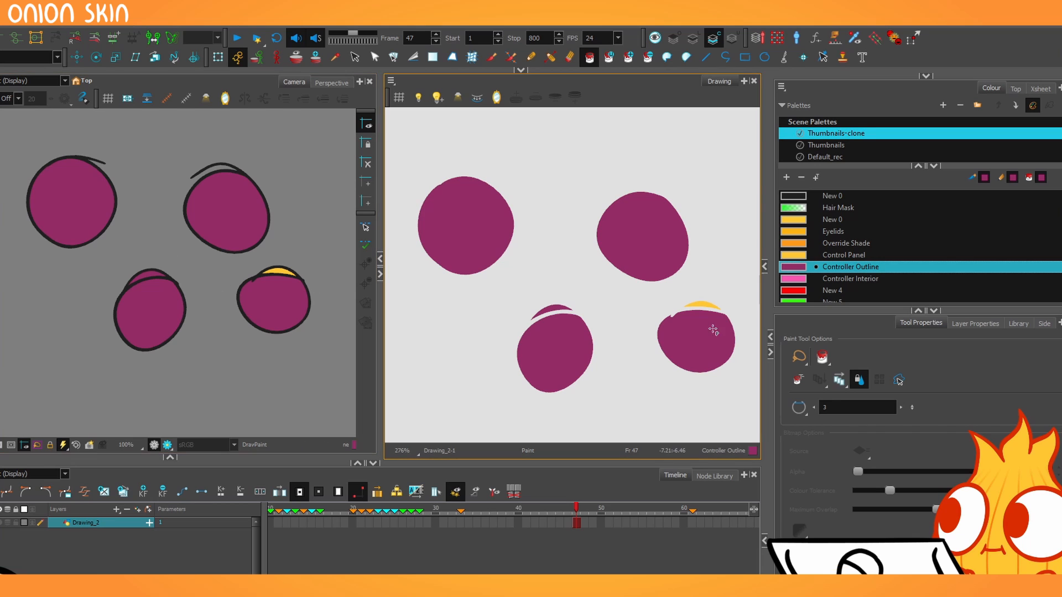
Step: Select all the circle fills on the Colour Art layer and delete them
key(alt+s)
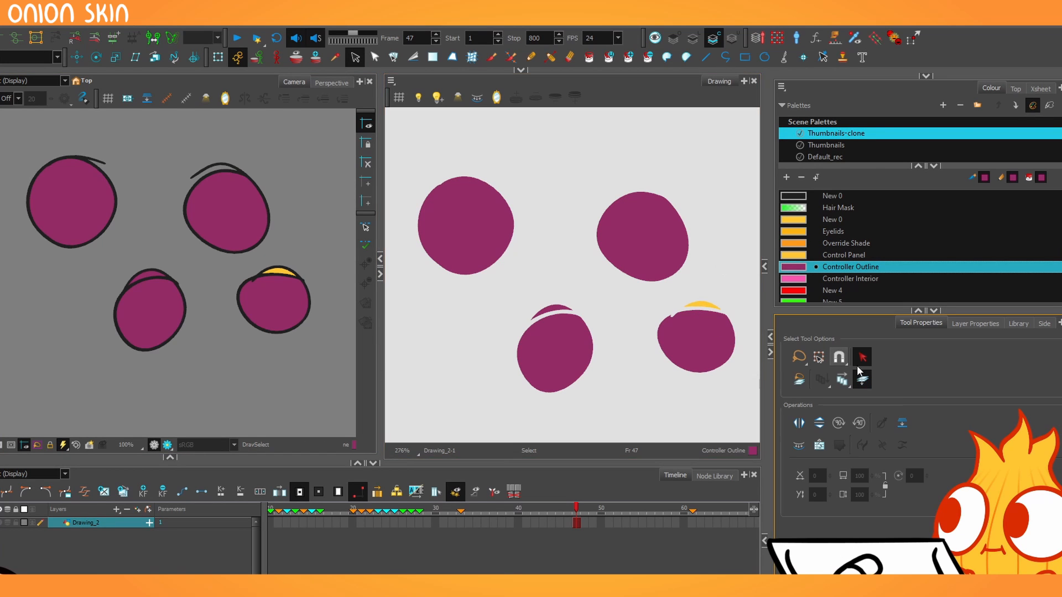
mouse_move(726, 379)
mouse_down()
mouse_move(525, 368)
mouse_move(581, 375)
mouse_up()
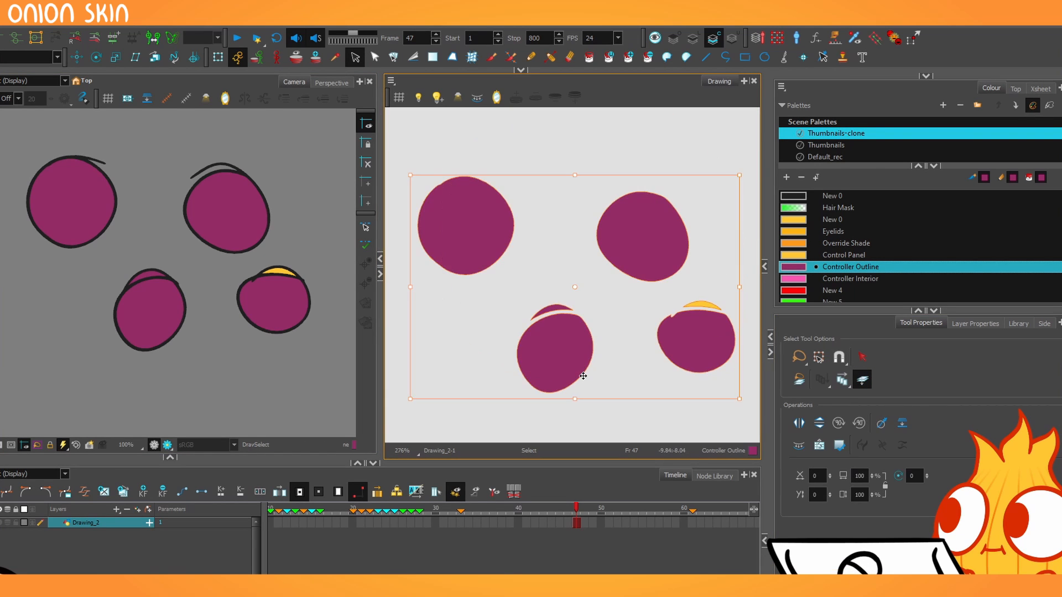
key(Delete)
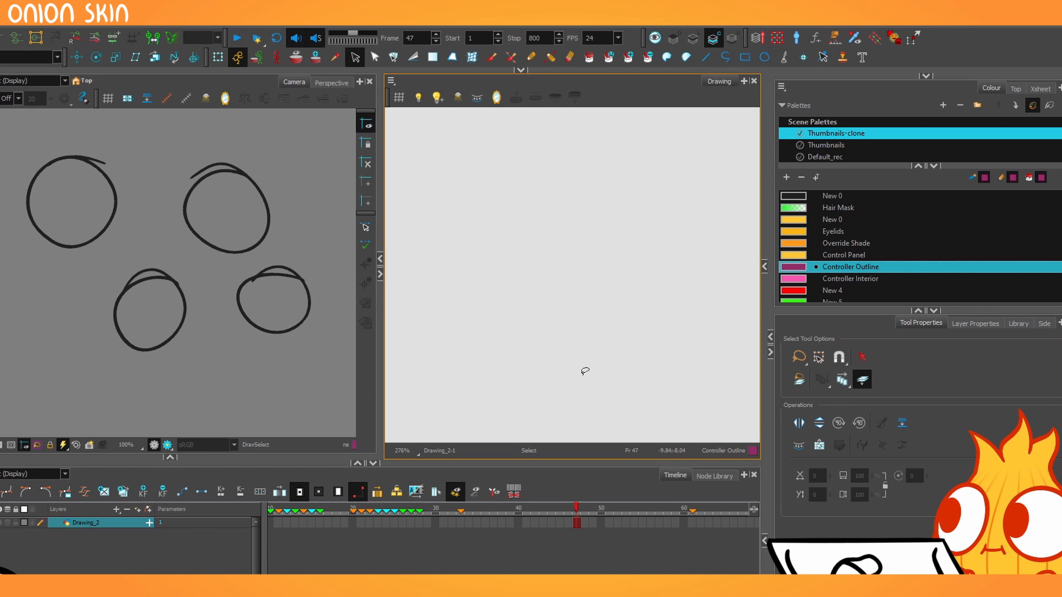
Step: Select the four circle outlines on the Line Art layer and apply Create Colour Art from Line Art
key(l)
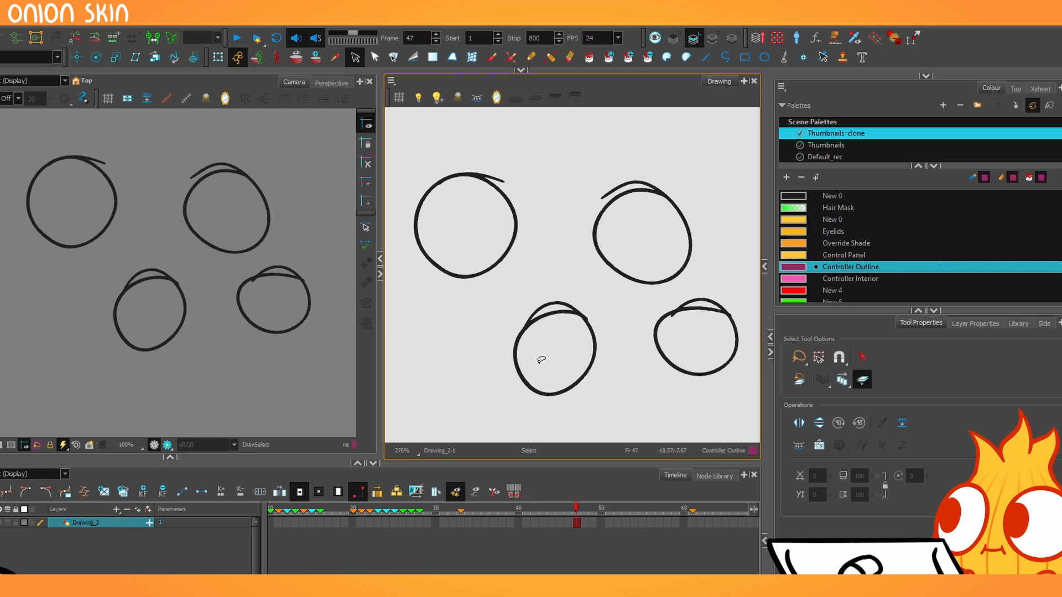
mouse_move(293, 323)
mouse_down()
mouse_move(315, 342)
mouse_move(165, 113)
mouse_move(29, 314)
mouse_move(251, 352)
mouse_up()
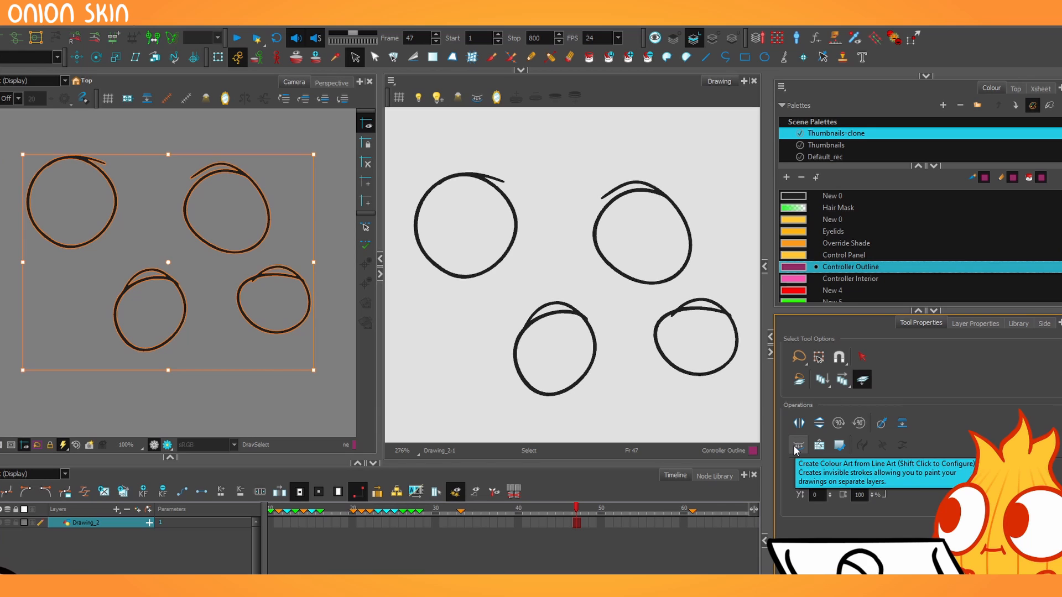
click(794, 447)
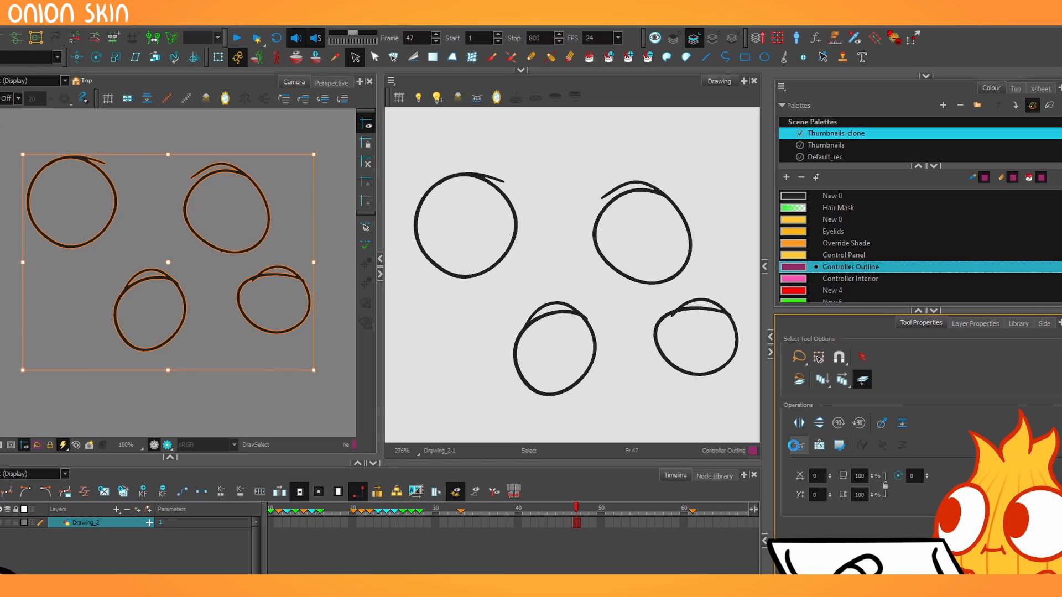
Step: Examine the invisible strokes on the Colour Art layer by selecting them all and turning on stroke display
click(713, 39)
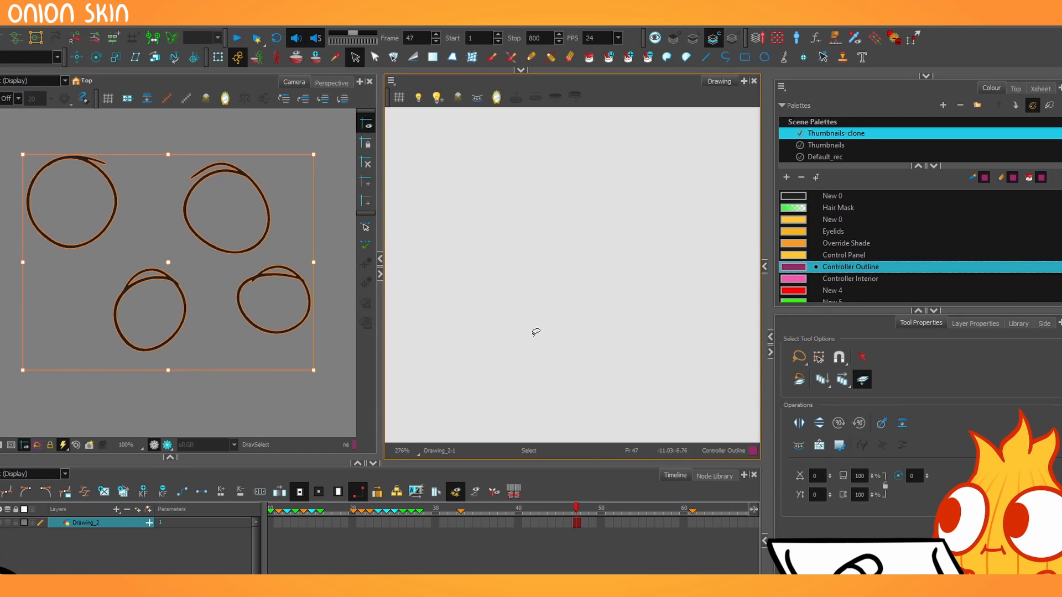
mouse_move(712, 386)
mouse_down()
mouse_move(708, 107)
mouse_move(705, 417)
mouse_up()
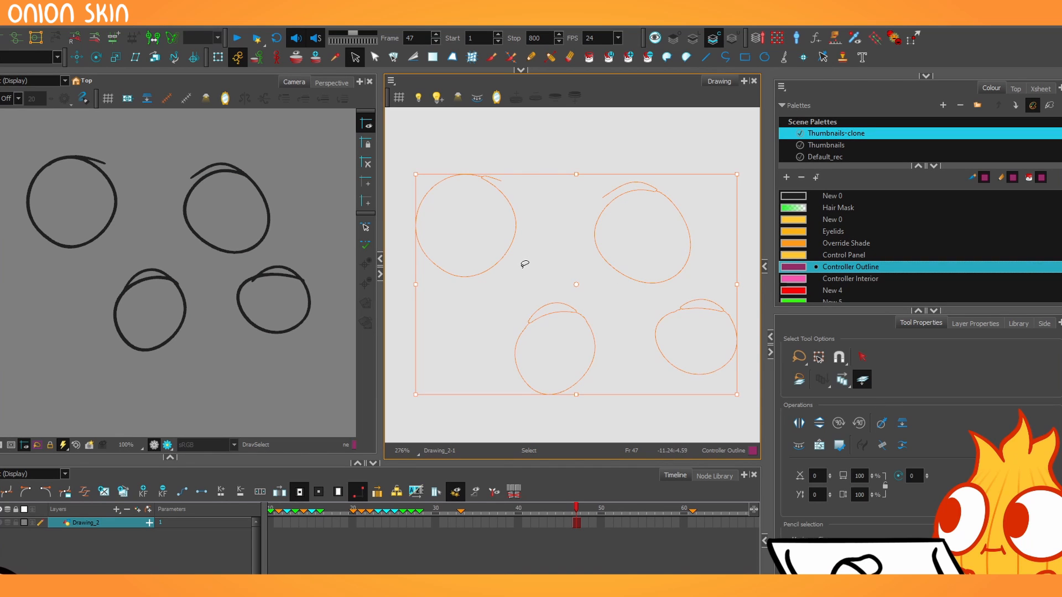
key(Delete)
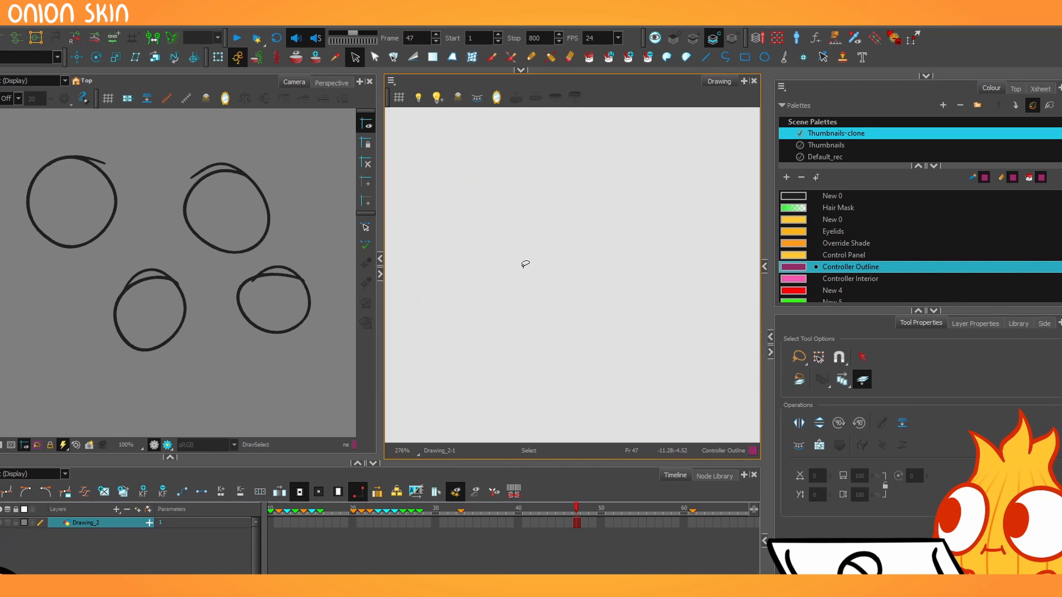
key(k)
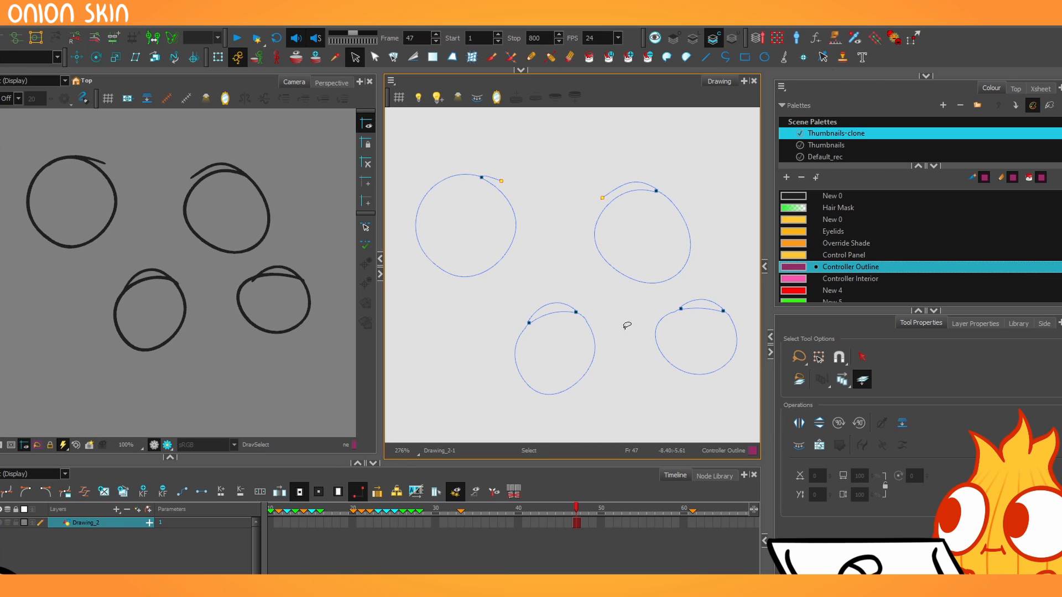
Step: Paint all the stroke-bounded circles on the Colour Art layer with Controller Outline, and undo the fill
mouse_move(491, 265)
mouse_down()
mouse_move(659, 422)
mouse_move(562, 415)
mouse_up()
key(alt+s)
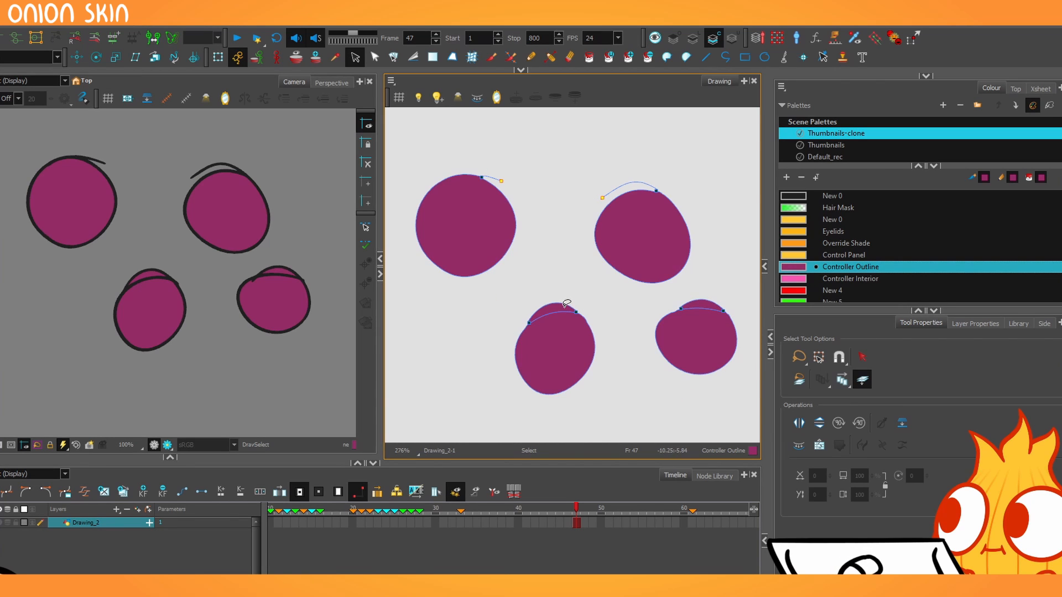
key(ctrl+z)
Step: Draw three self-crossing loops around the circles with the Pencil tool in Controller Outline, and show their strokes on the Colour Art layer
drag(204, 304, 202, 265)
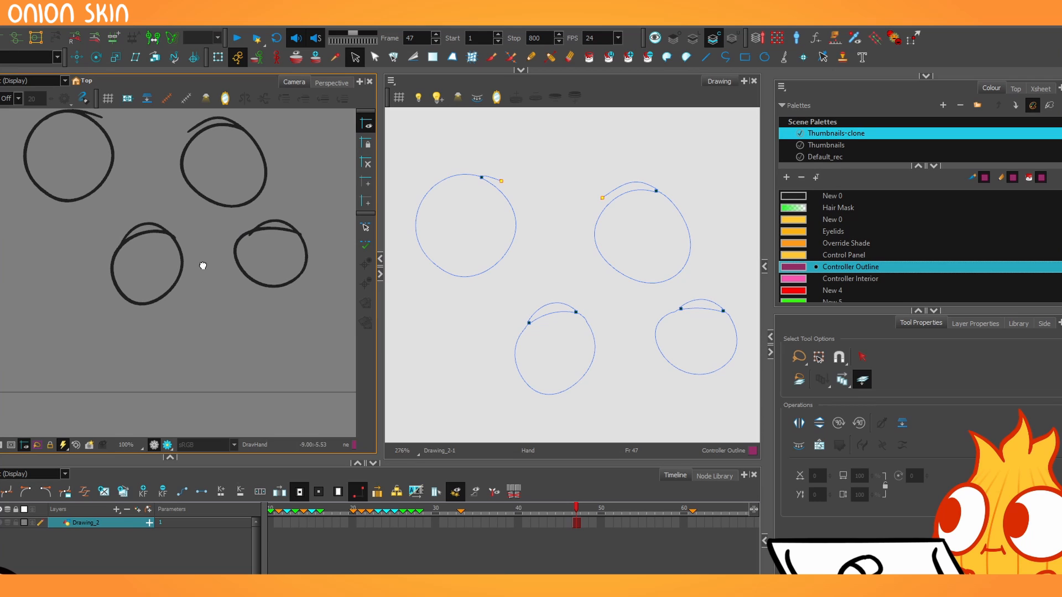
click(495, 56)
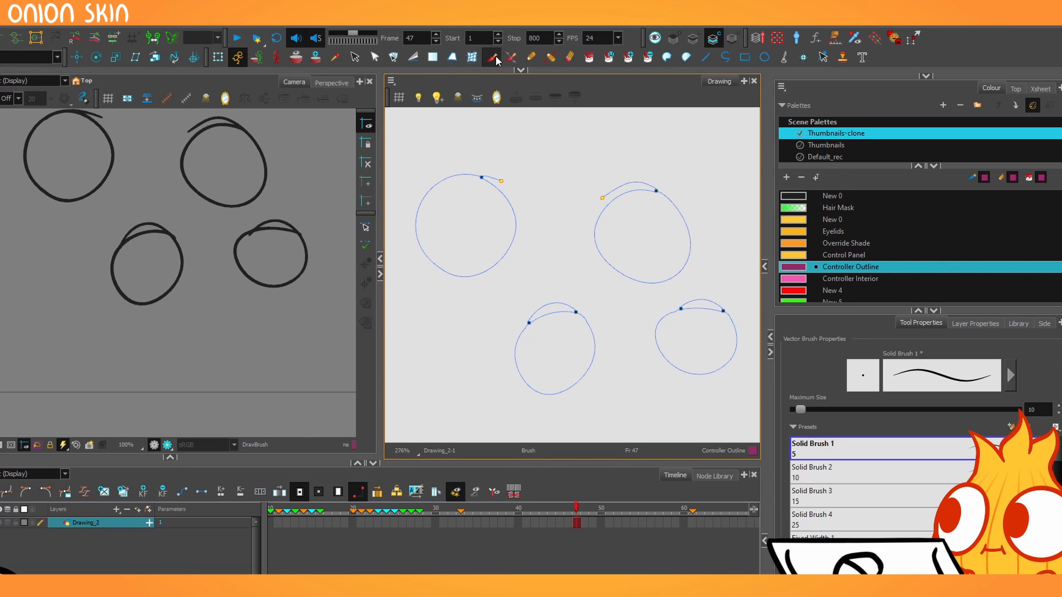
click(530, 57)
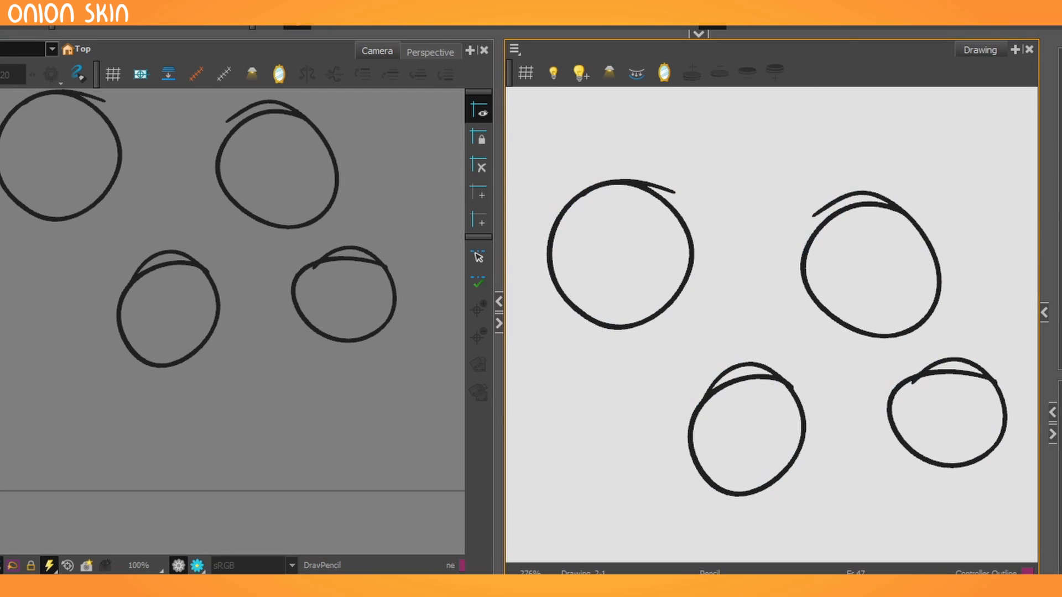
mouse_move(297, 361)
mouse_down()
mouse_move(196, 392)
mouse_move(269, 425)
mouse_move(247, 336)
mouse_up()
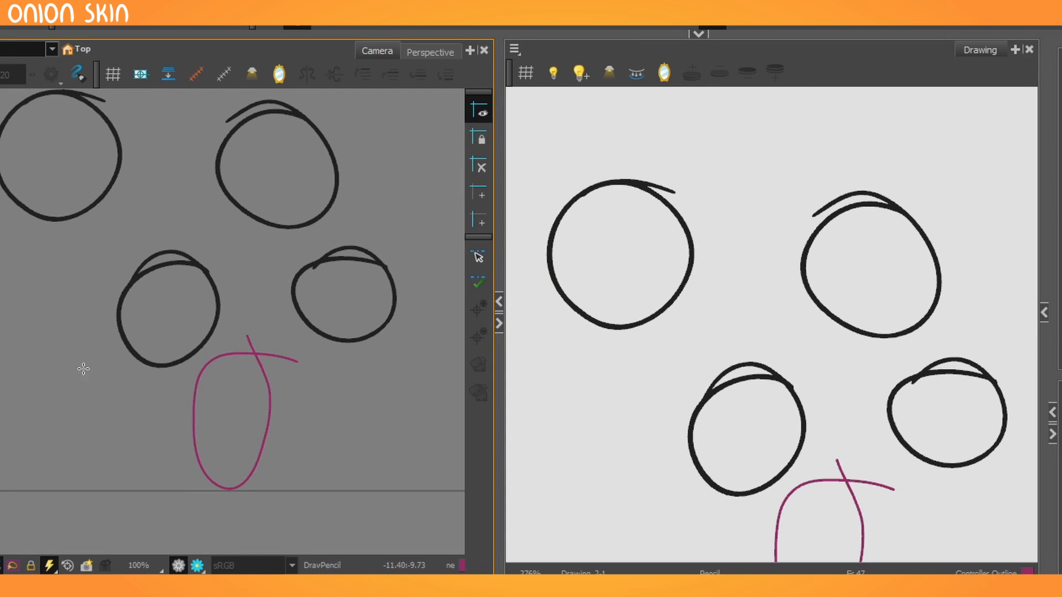
mouse_move(55, 249)
mouse_down()
mouse_move(15, 317)
mouse_move(12, 238)
mouse_up()
drag(177, 163, 146, 142)
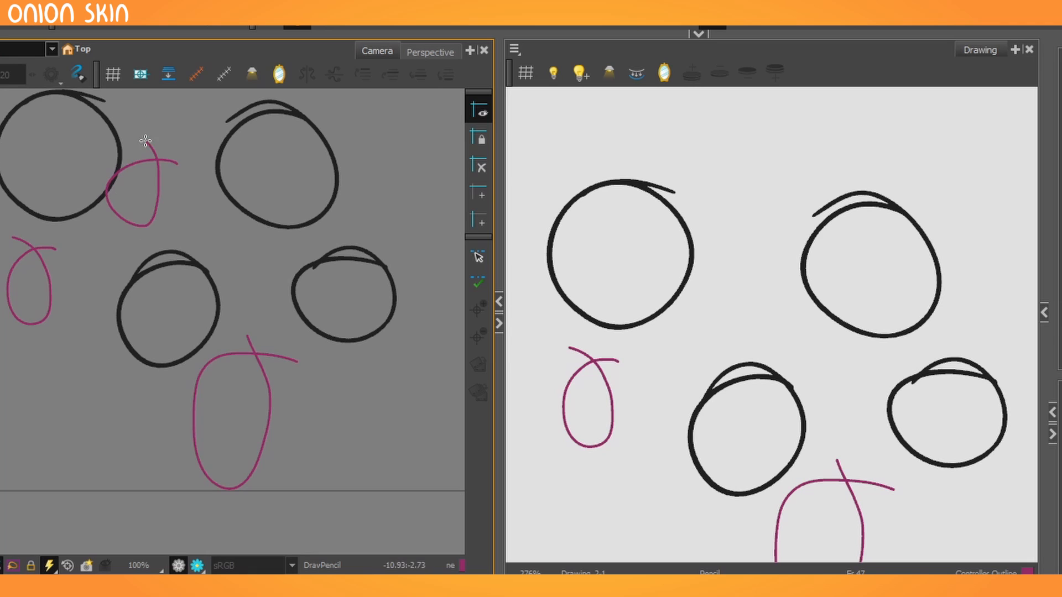
key(k)
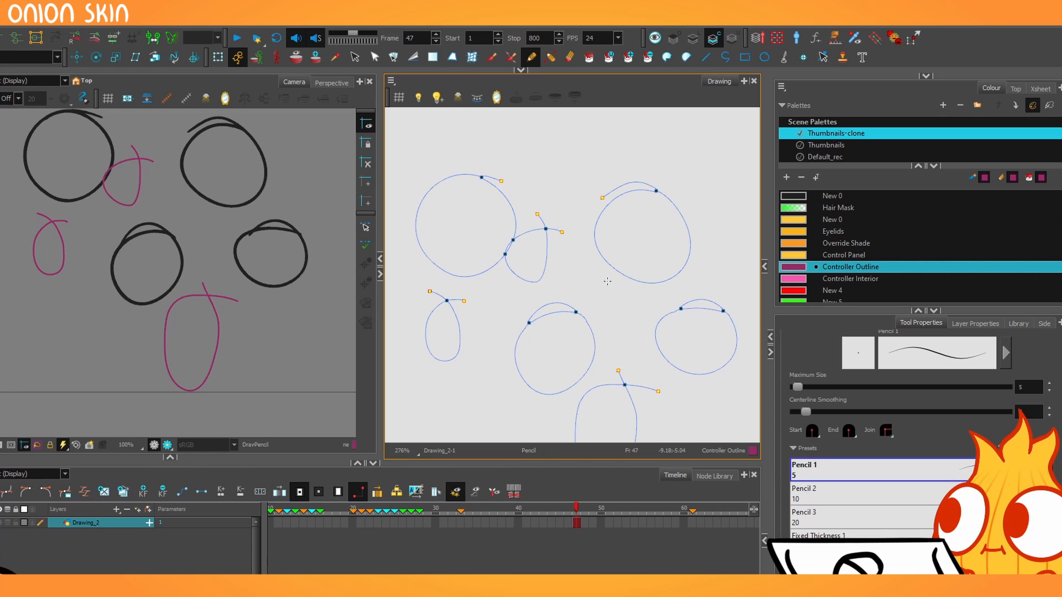
Step: Draw another pencil loop overlapping the lower-right circle on Line Art, check its strokes on Colour Art, and undo it
click(693, 39)
drag(324, 251, 293, 272)
click(713, 38)
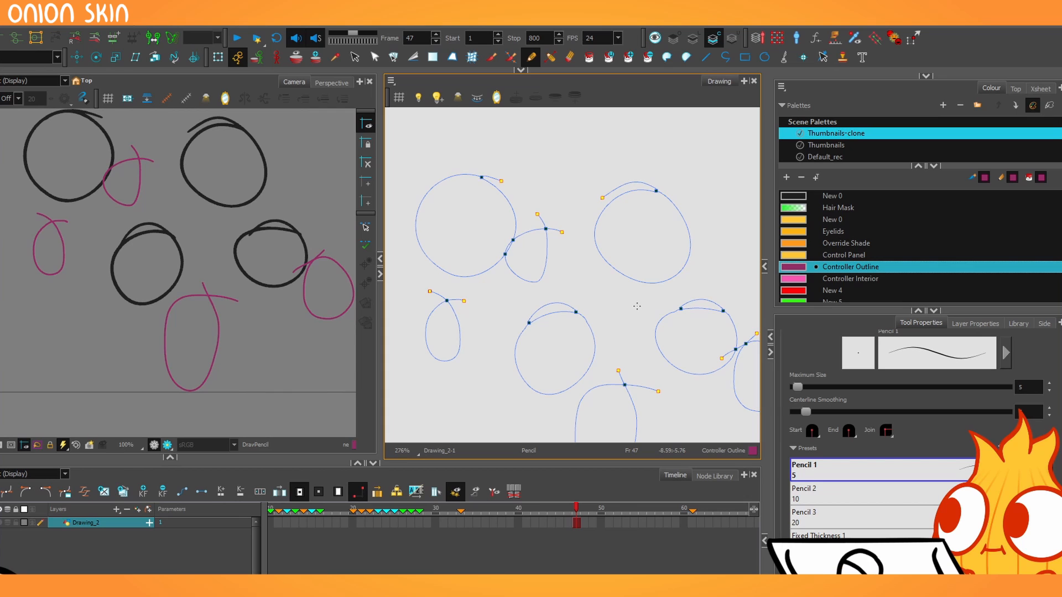
scroll(637, 305, down, 1)
scroll(612, 273, down, 1)
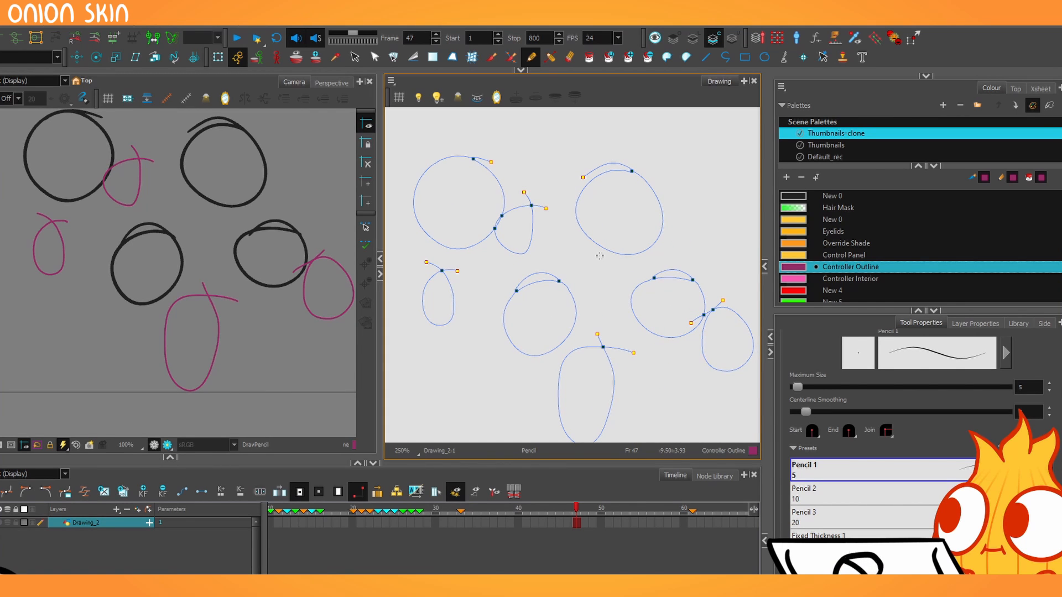
key(ctrl+z)
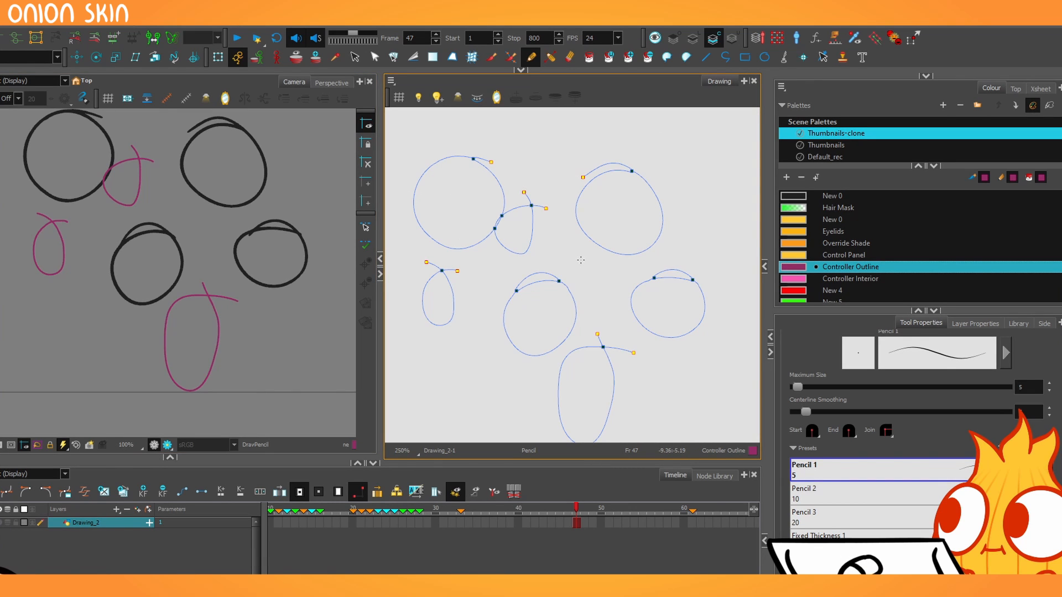
Step: Hide the stroke display, paint the two right-hand circles on Colour Art with Controller Outline, and undo the last fill
key(alt+s)
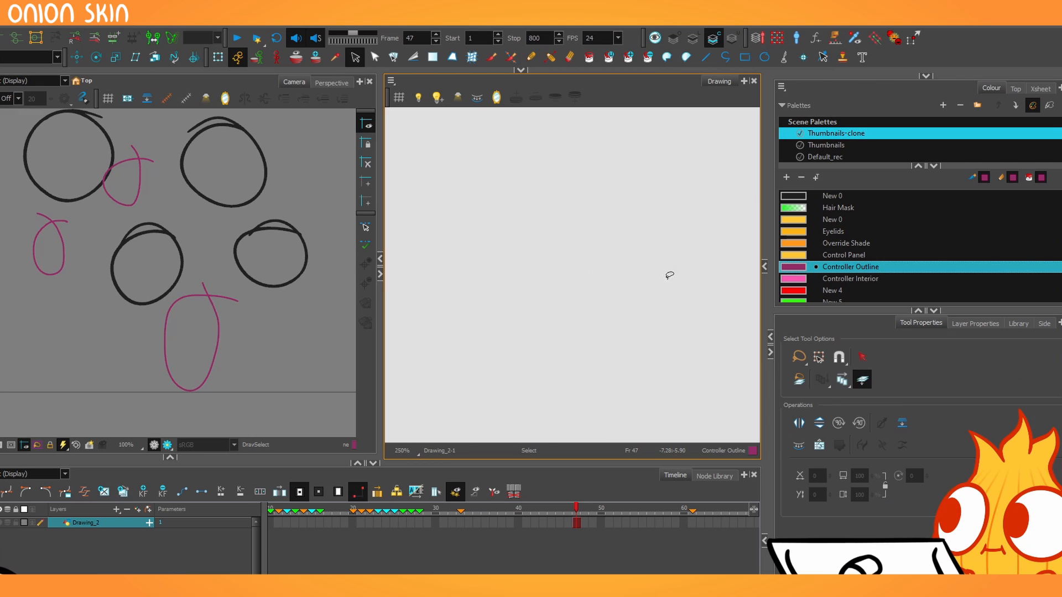
mouse_move(684, 280)
mouse_down()
mouse_move(645, 149)
mouse_move(678, 220)
mouse_up()
key(Delete)
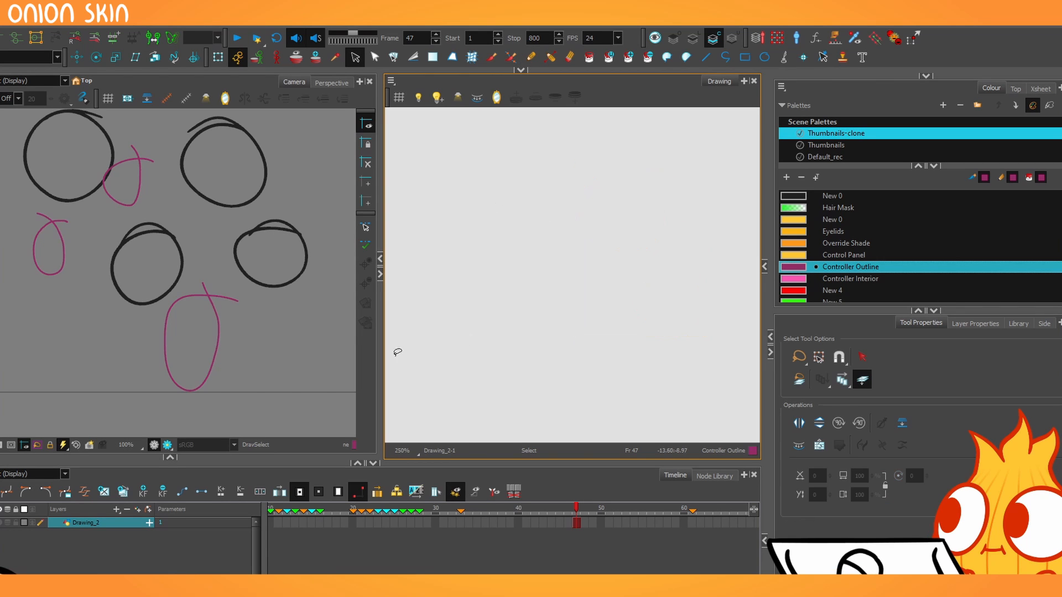
key(alt+i)
click(625, 234)
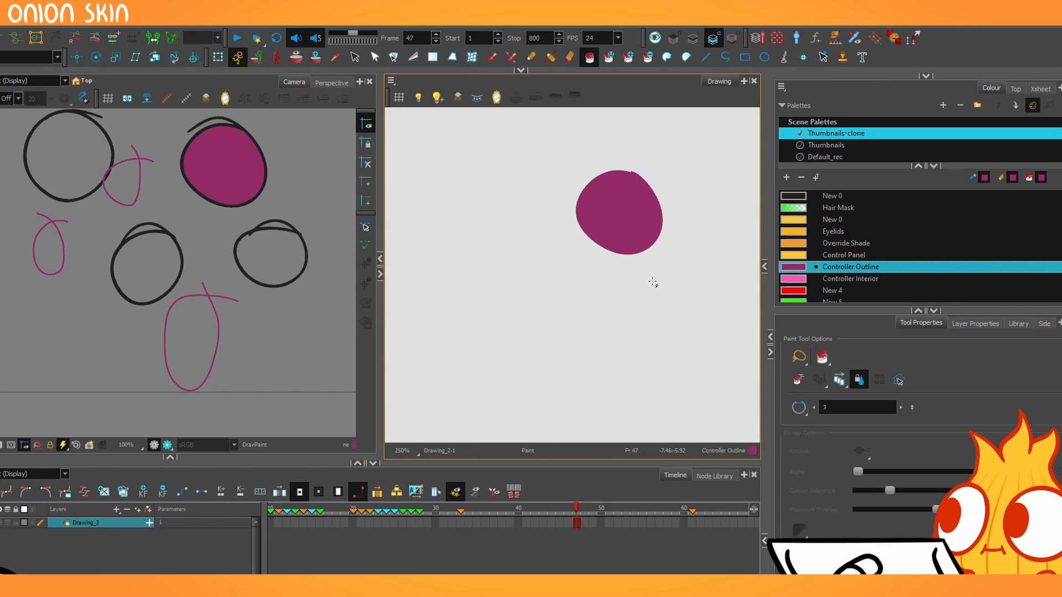
click(655, 287)
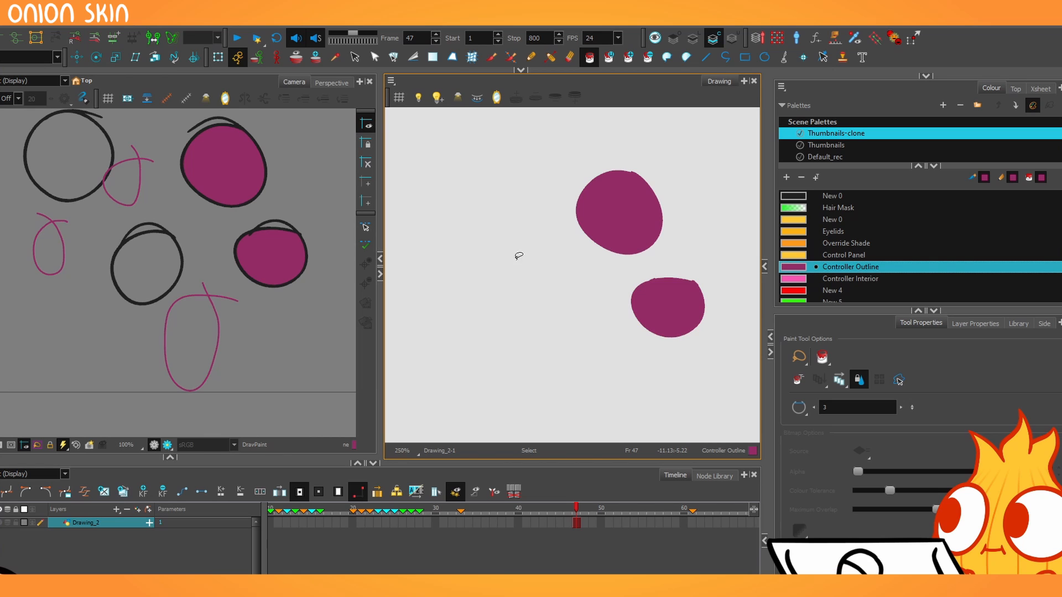
key(ctrl+z)
Step: Delete the remaining fill and invisible strokes from Colour Art, and clear all the outlines in the Camera view
key(alt+s)
drag(643, 340, 595, 171)
drag(573, 79, 578, 83)
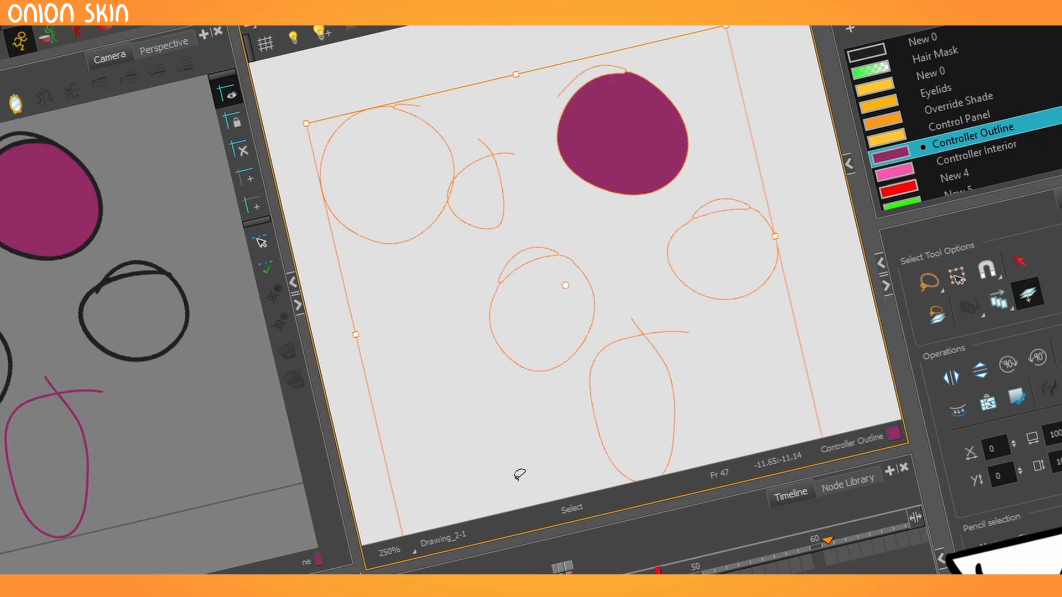
key(Delete)
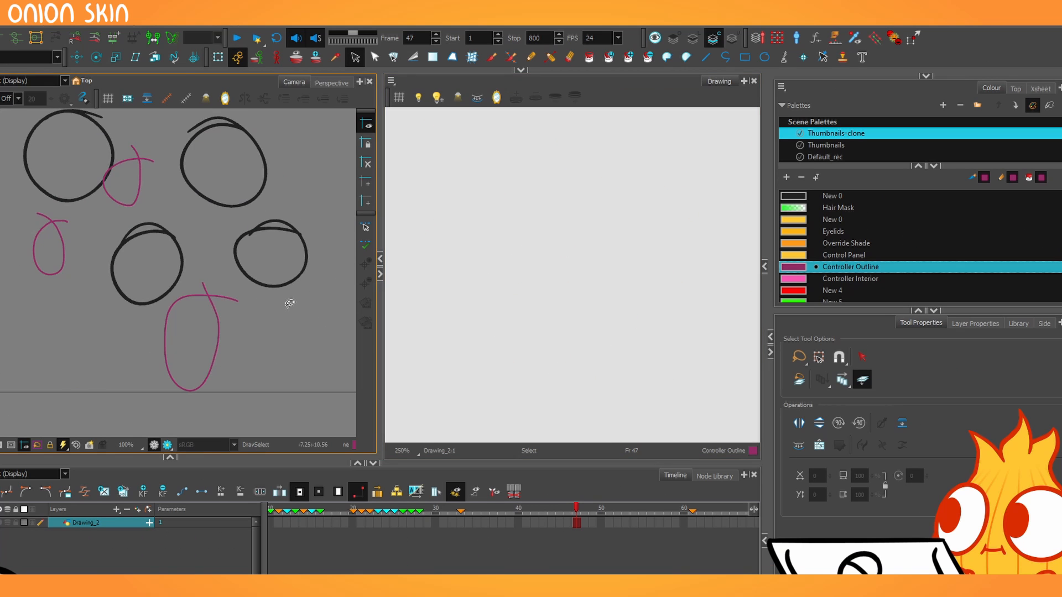
mouse_move(290, 304)
mouse_down()
mouse_move(72, 387)
mouse_move(221, 398)
mouse_up()
key(Delete)
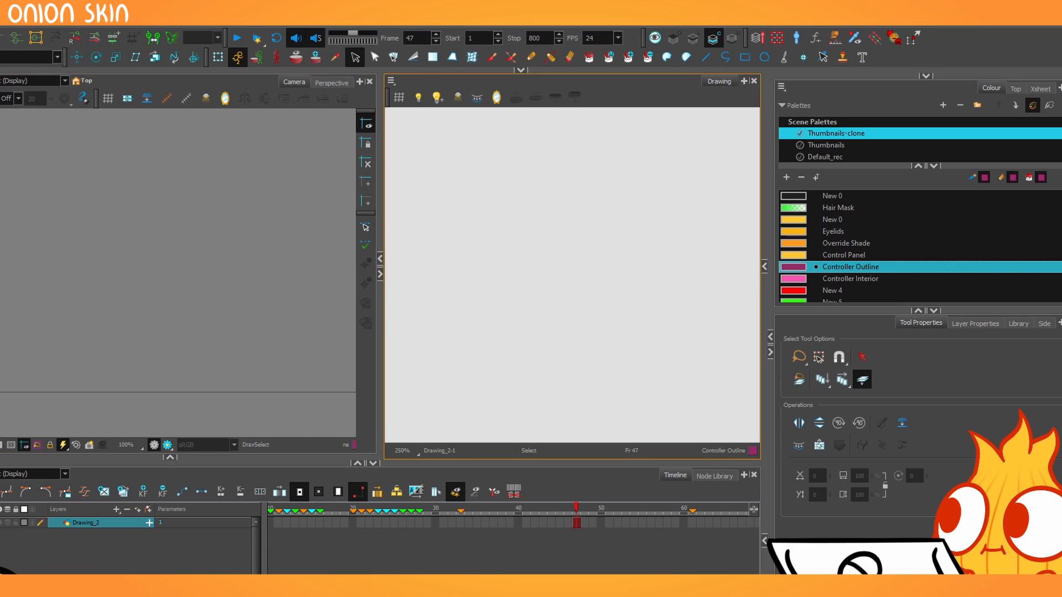
Step: Draw one large self-crossing loop on the Line Art layer with the Brush tool in the black New 0 colour
click(693, 38)
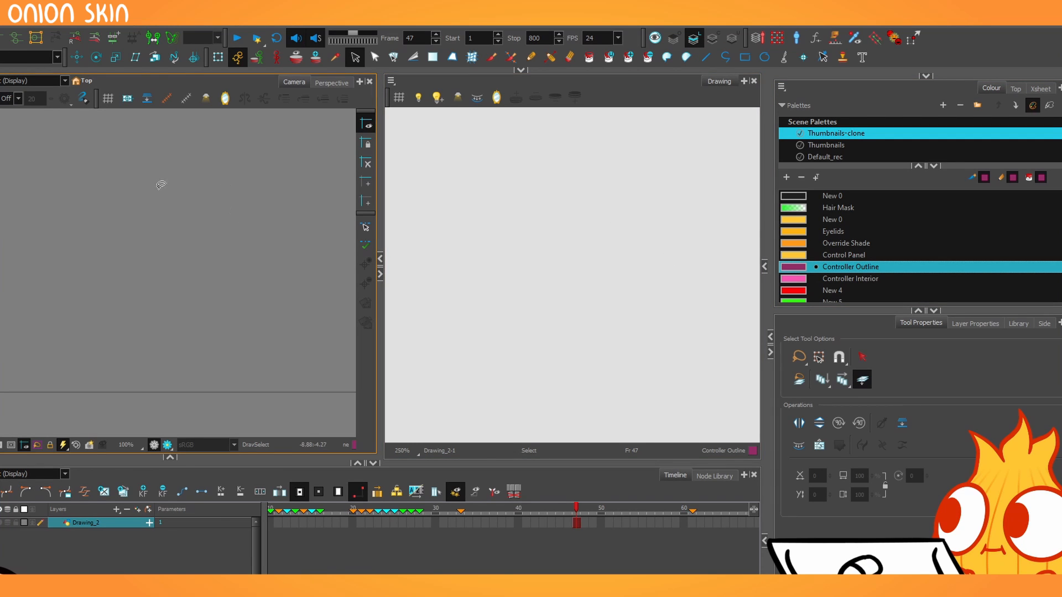
click(789, 199)
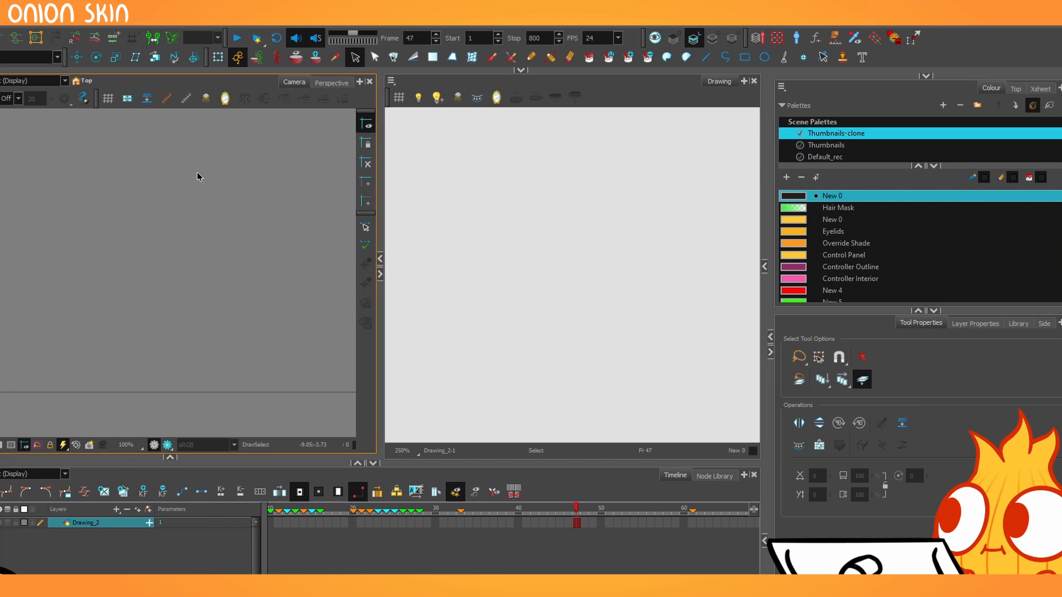
key(alt+b)
mouse_move(204, 147)
mouse_down()
mouse_move(230, 158)
mouse_move(141, 116)
mouse_up()
key(ctrl+z)
mouse_move(212, 208)
mouse_down()
mouse_move(98, 314)
mouse_move(206, 303)
mouse_move(186, 207)
mouse_move(172, 184)
mouse_up()
Step: Fill the brushed loop with the yellow New 0 colour
click(801, 219)
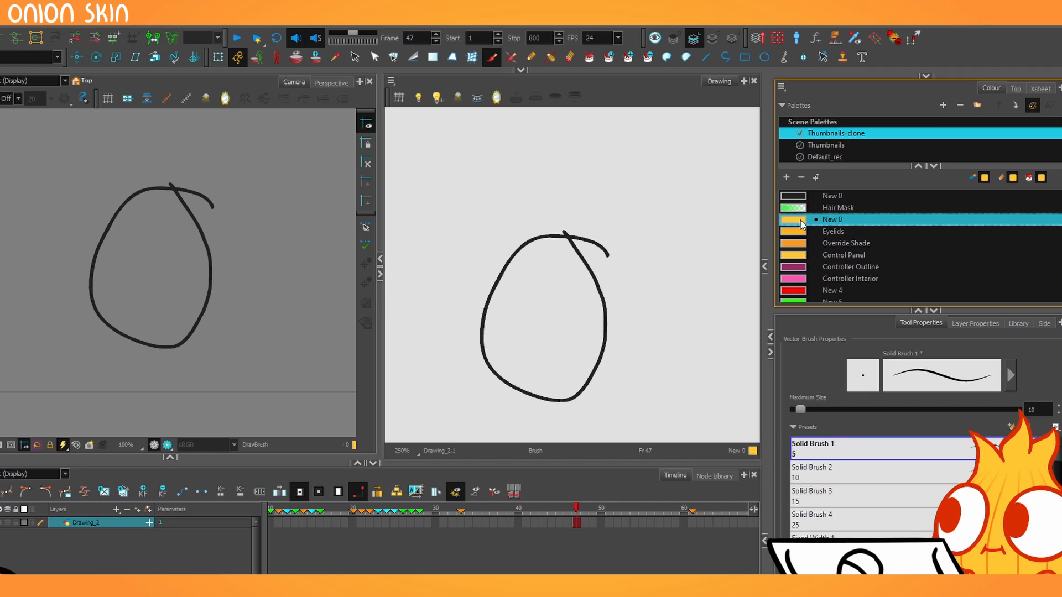
key(alt+i)
click(551, 321)
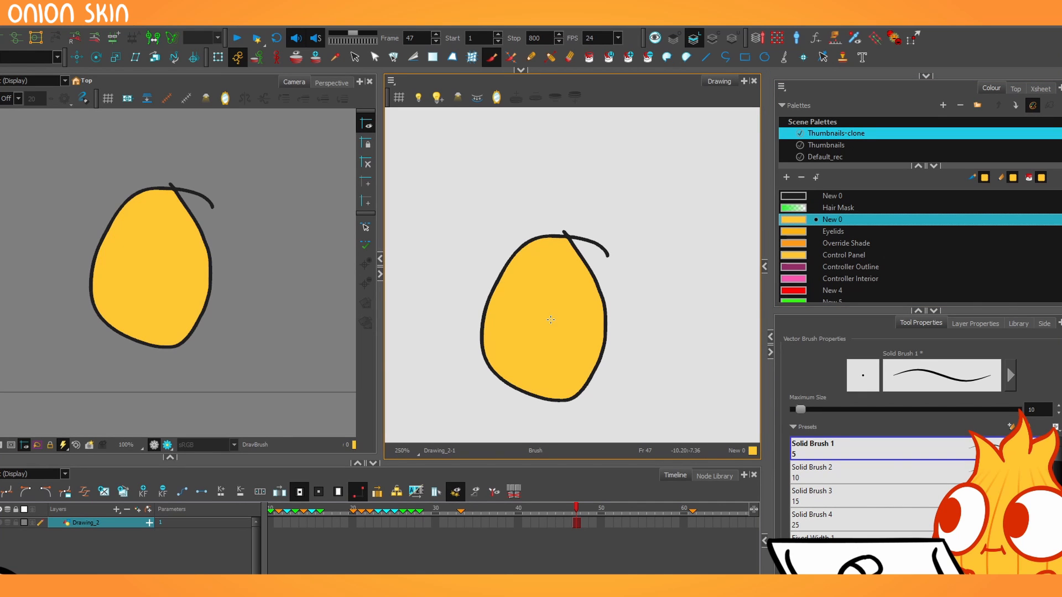
Step: Move the yellow fill from Line Art onto the Colour Art layer, and check that the outline remains alone on Line Art
key(alt+s)
click(551, 319)
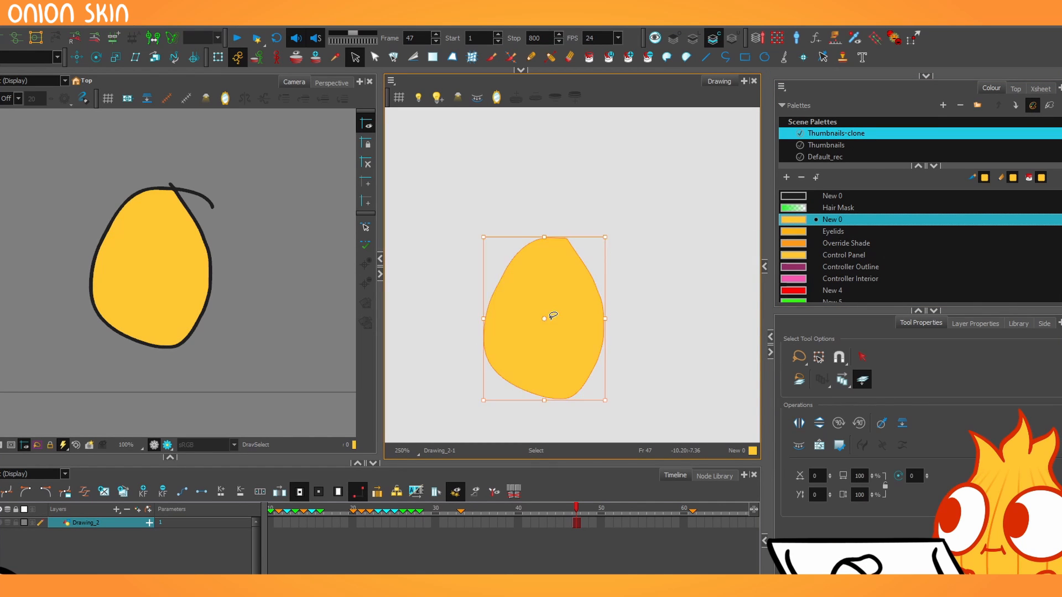
key(Delete)
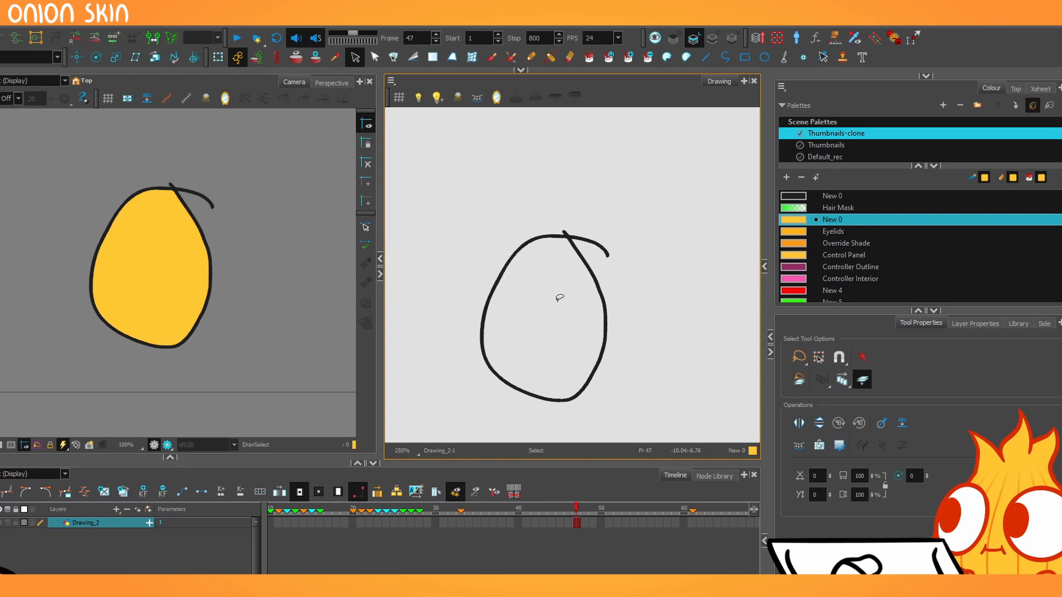
key(ctrl+z)
key(ctrl+shift+z)
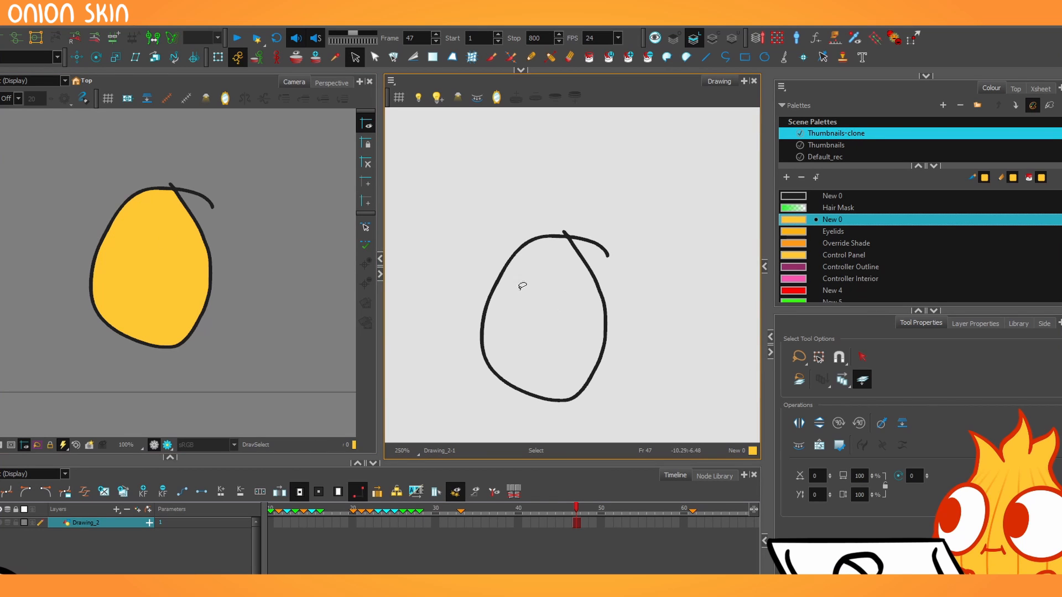
Step: Select the loop's outline and fill together in the Camera view and delete them
drag(183, 178, 145, 302)
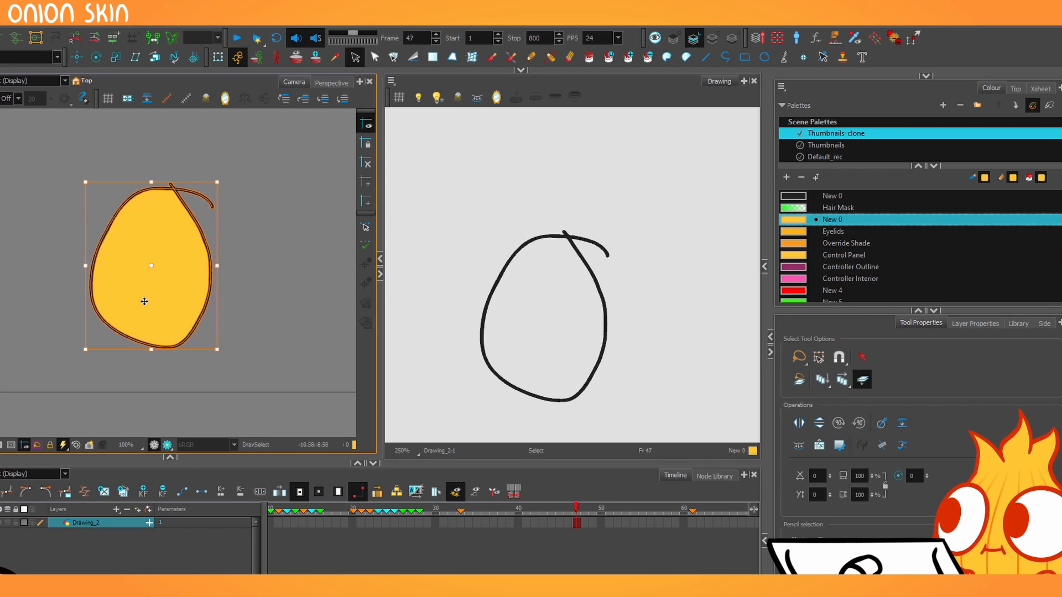
key(Delete)
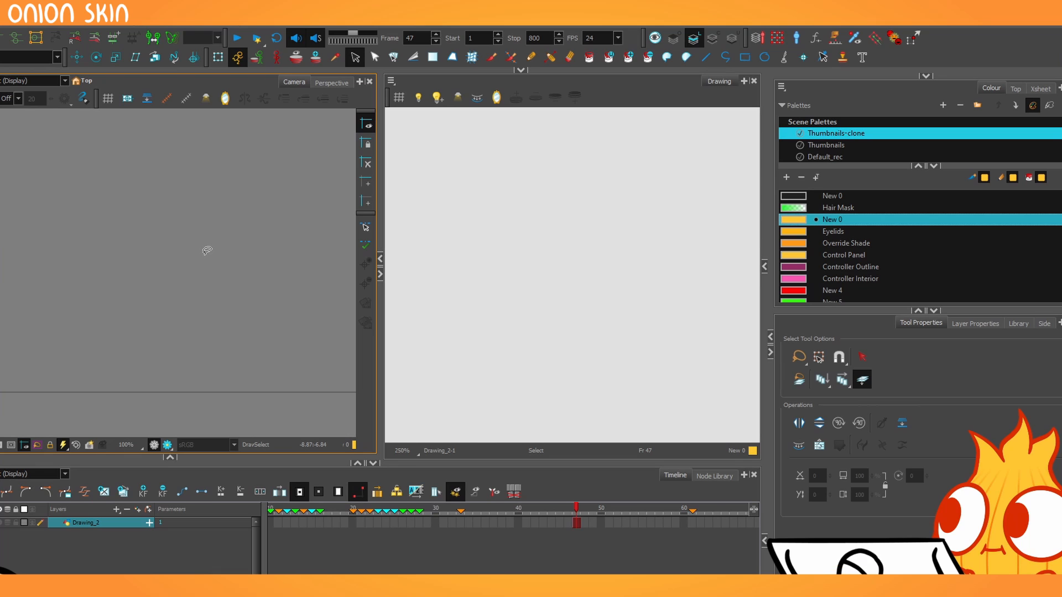